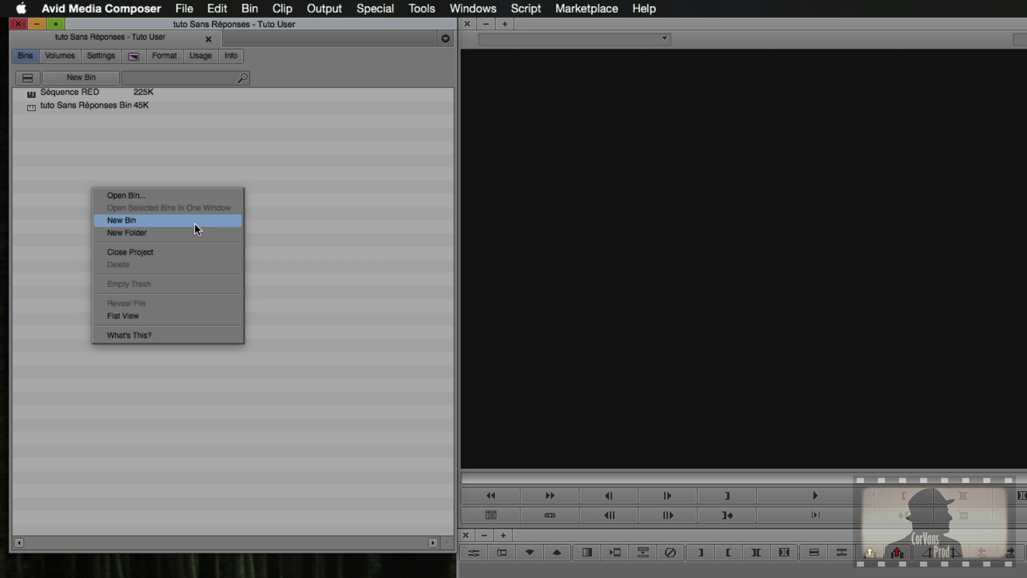
# Create a new bin in the project, enlarge its window and close it.
pyautogui.click(184, 225)
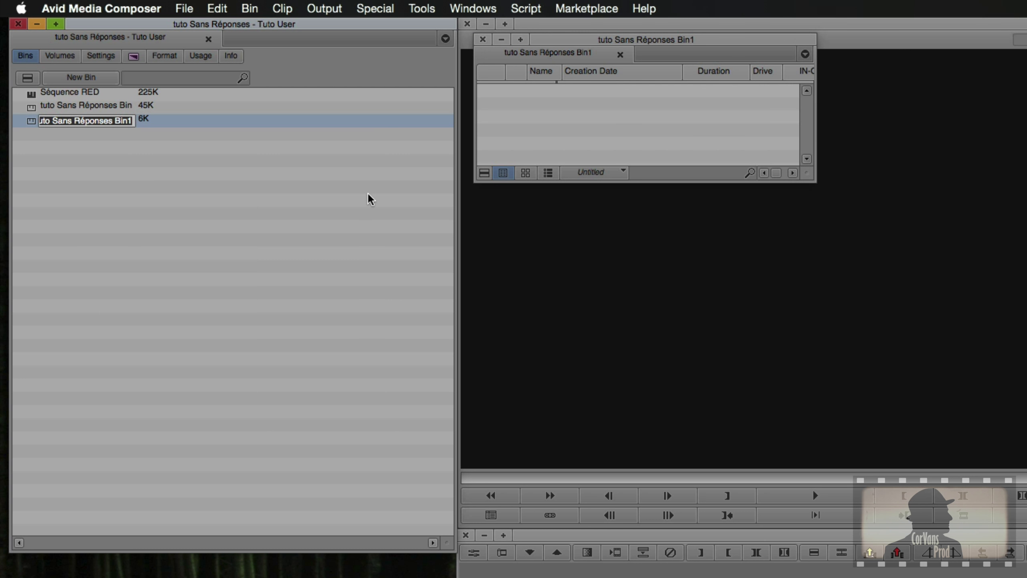
pyautogui.moveTo(807, 176); pyautogui.dragTo(1023, 511)
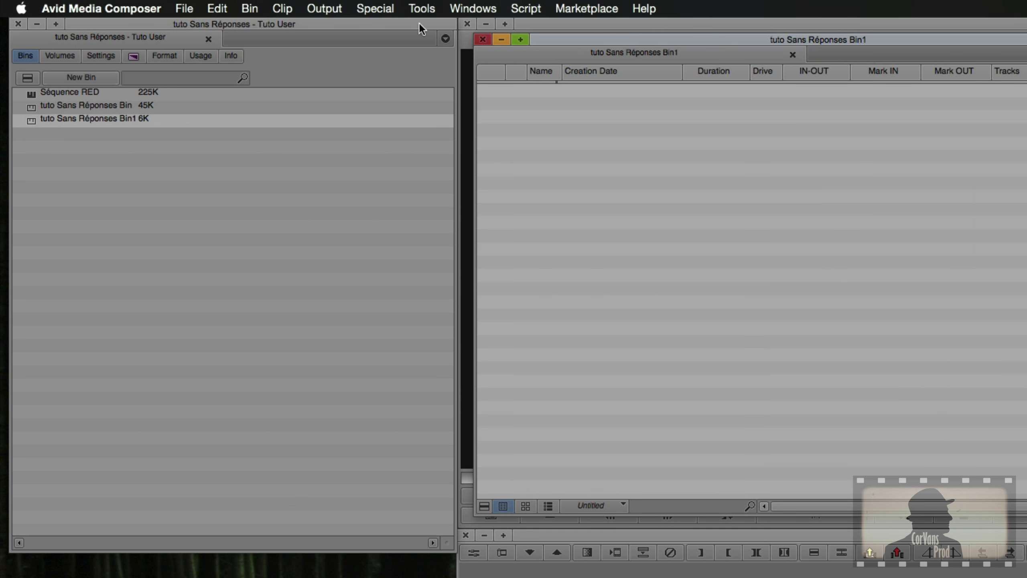
pyautogui.click(483, 40)
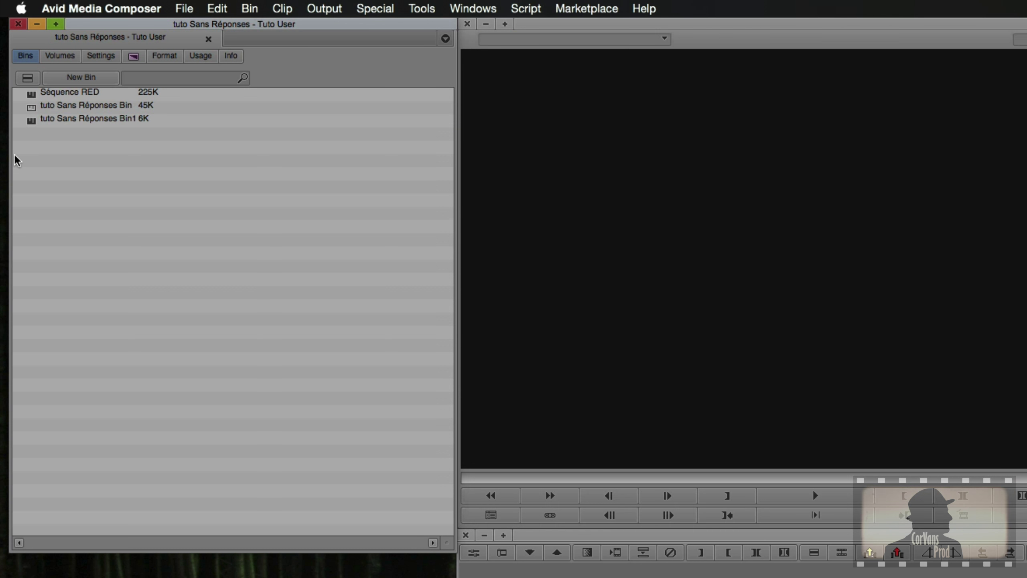
# Rename the new bin as "Séquence qui n'existe pas".
pyautogui.click(45, 120)
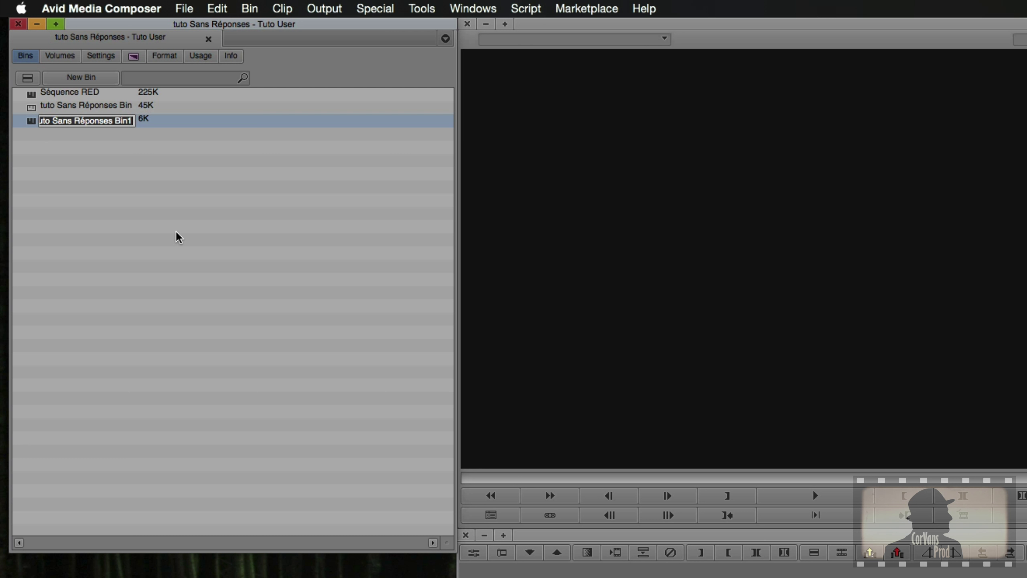
pyautogui.write('Séquenc')
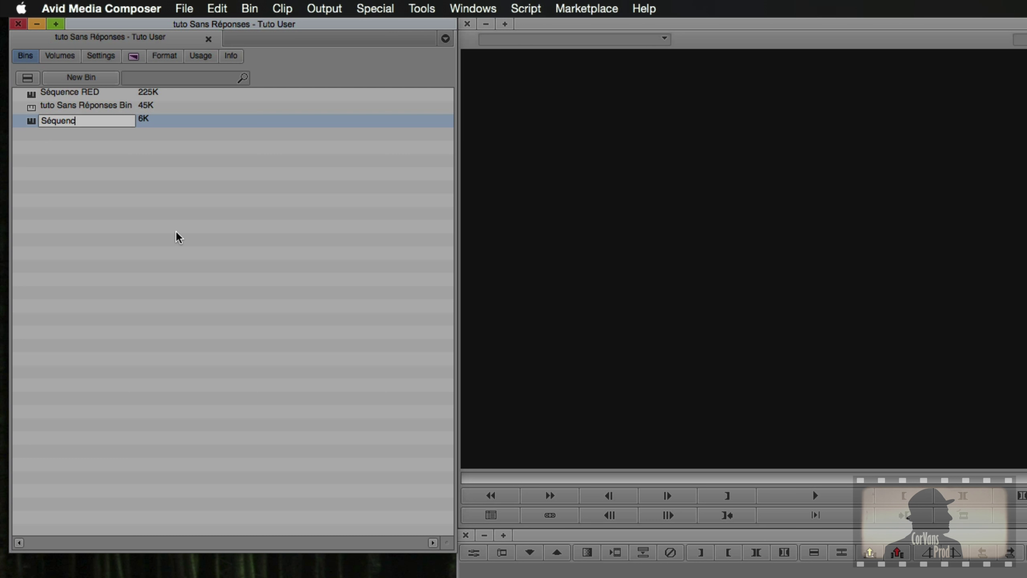
pyautogui.write('e q')
pyautogui.press('BackSpace')
pyautogui.write("qui n'existe pas")
pyautogui.click(179, 237)
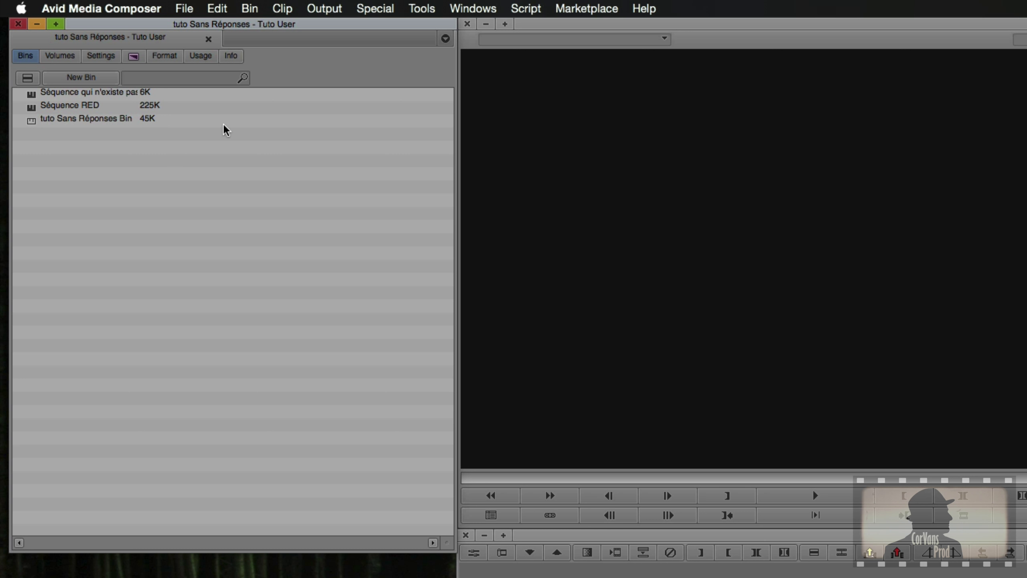
# Open the Séquence RED bin in an enlarged window, look through its clips and close it.
pyautogui.click(31, 108)
pyautogui.doubleClick(31, 108)
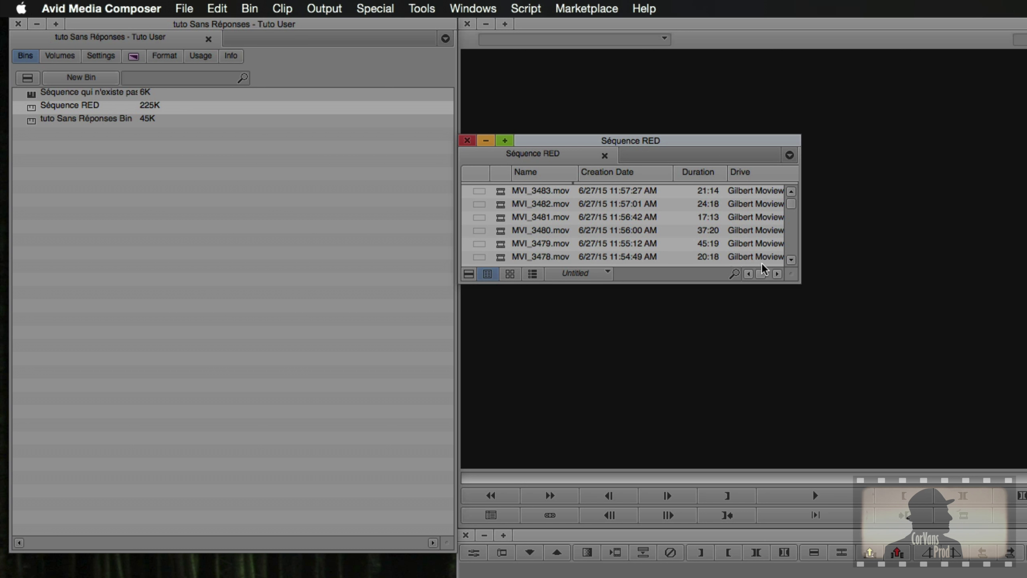
pyautogui.moveTo(789, 275); pyautogui.dragTo(901, 429)
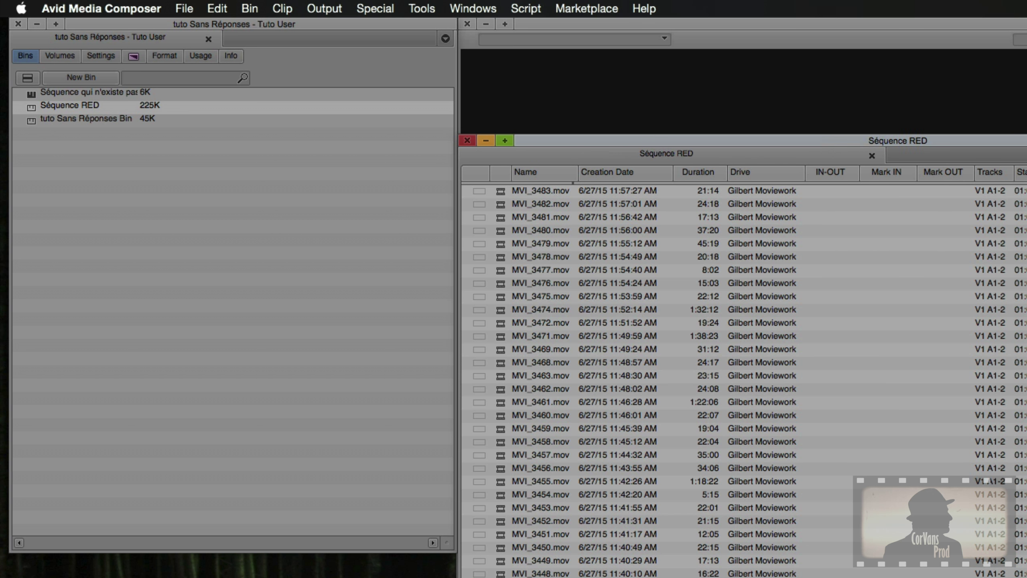
pyautogui.scroll(-3, 579, 408)
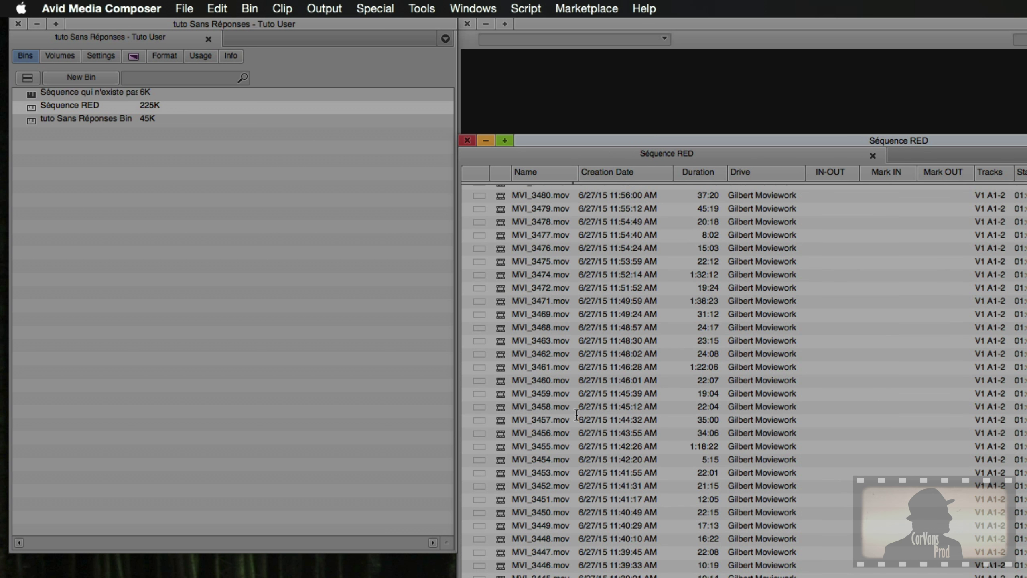
pyautogui.scroll(3, 710, 565)
pyautogui.scroll(-3, 710, 565)
pyautogui.scroll(3, 680, 569)
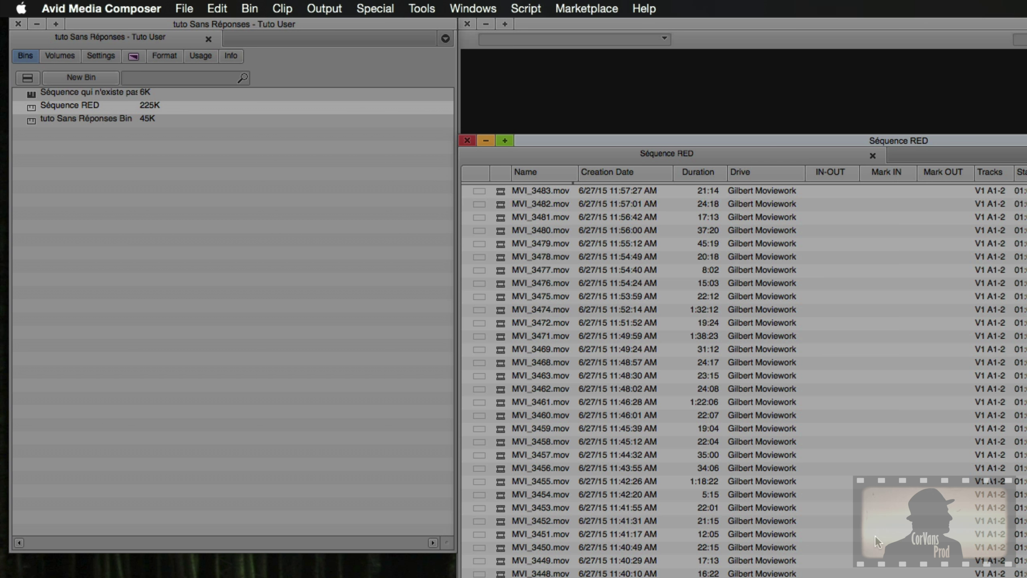
pyautogui.press('super+w')
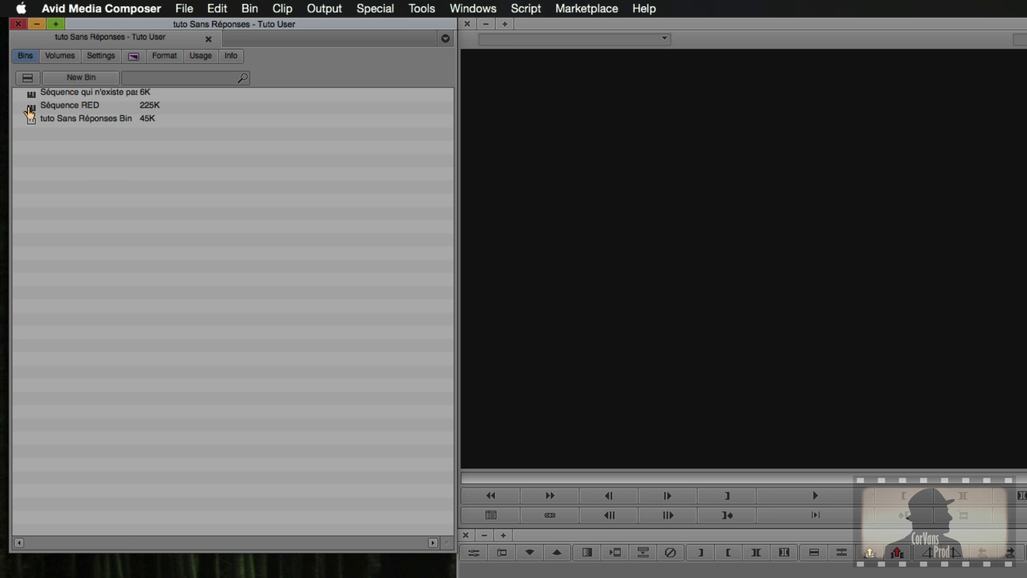
# Reopen the Séquence RED bin, enlarge and reposition its window to view the clips, and close it again.
pyautogui.doubleClick(61, 106)
pyautogui.moveTo(409, 140); pyautogui.dragTo(562, 339)
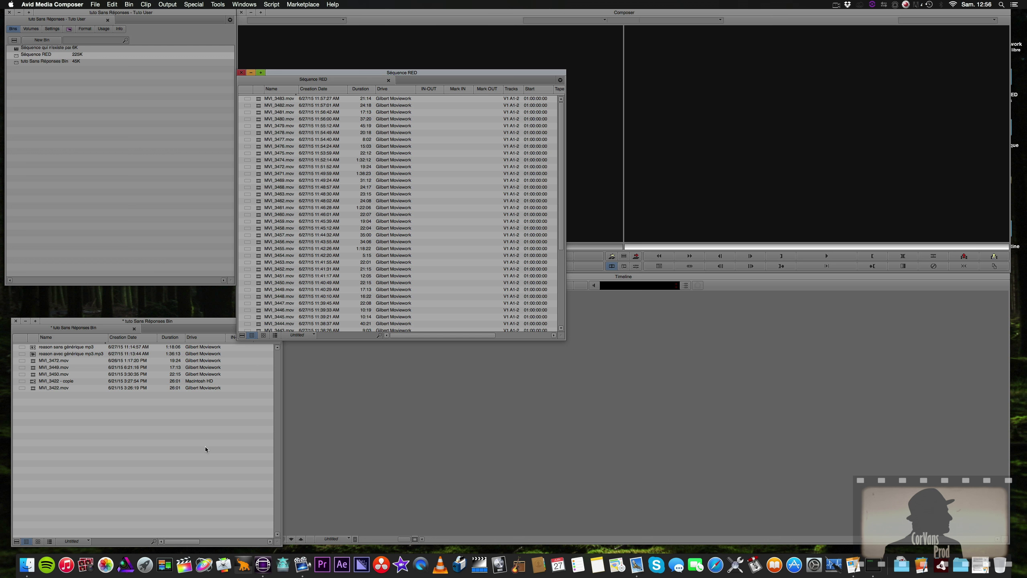
pyautogui.moveTo(413, 77); pyautogui.dragTo(464, 79)
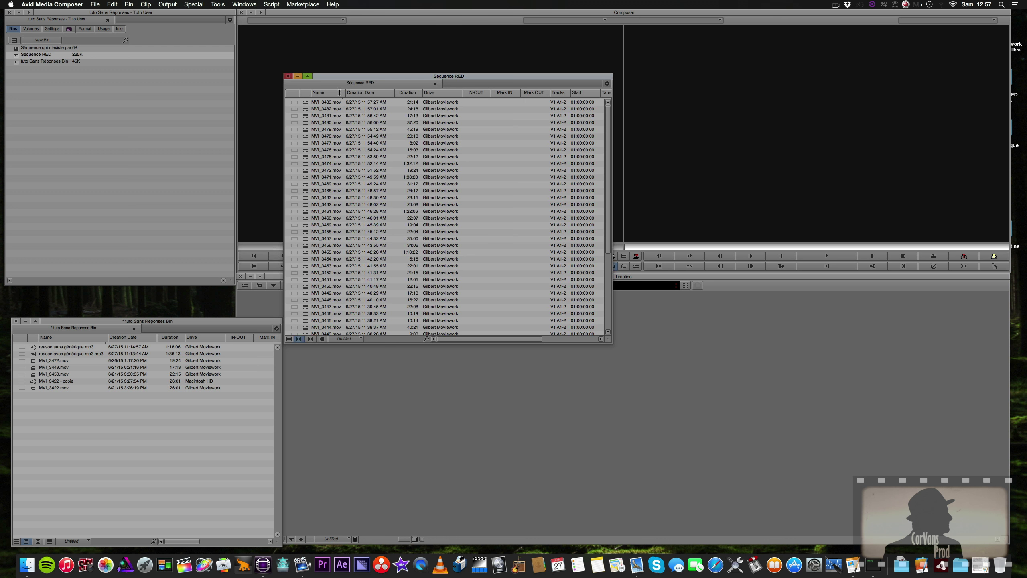
pyautogui.click(287, 74)
# Create a new folder in the project's bin list and name it "Séquences interne".
pyautogui.rightClick(16, 108)
pyautogui.click(46, 86)
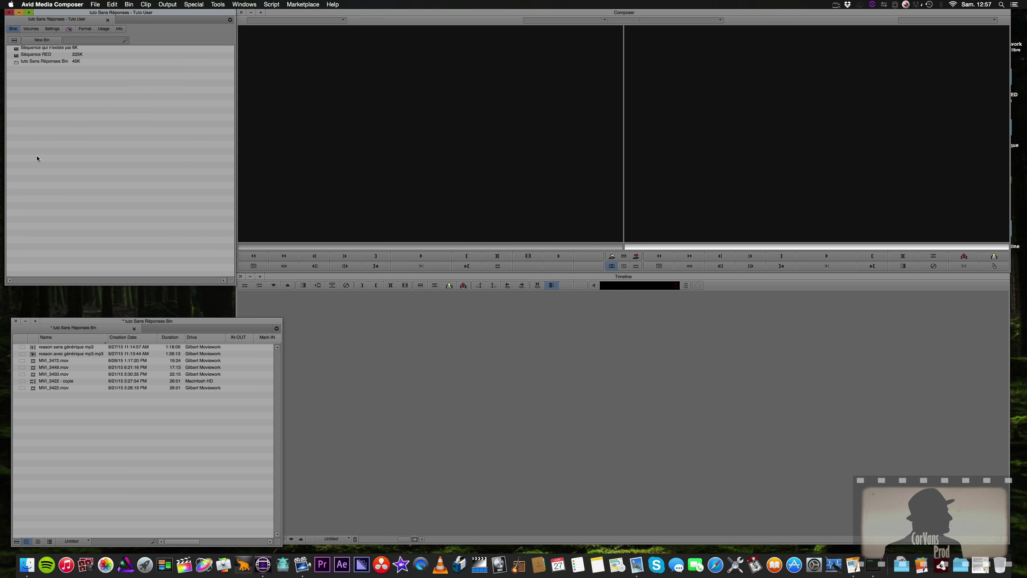
pyautogui.rightClick(21, 116)
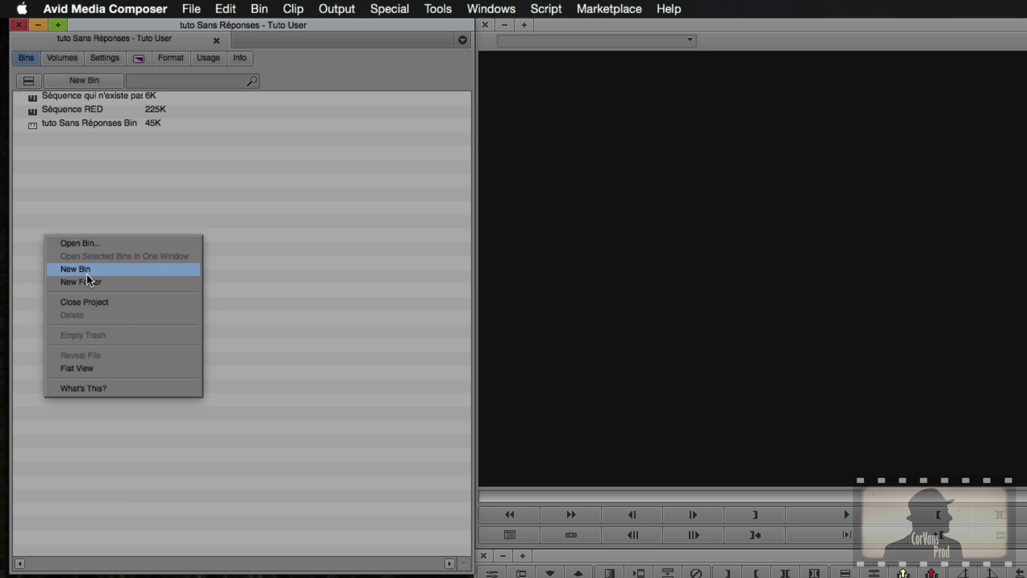
pyautogui.click(88, 282)
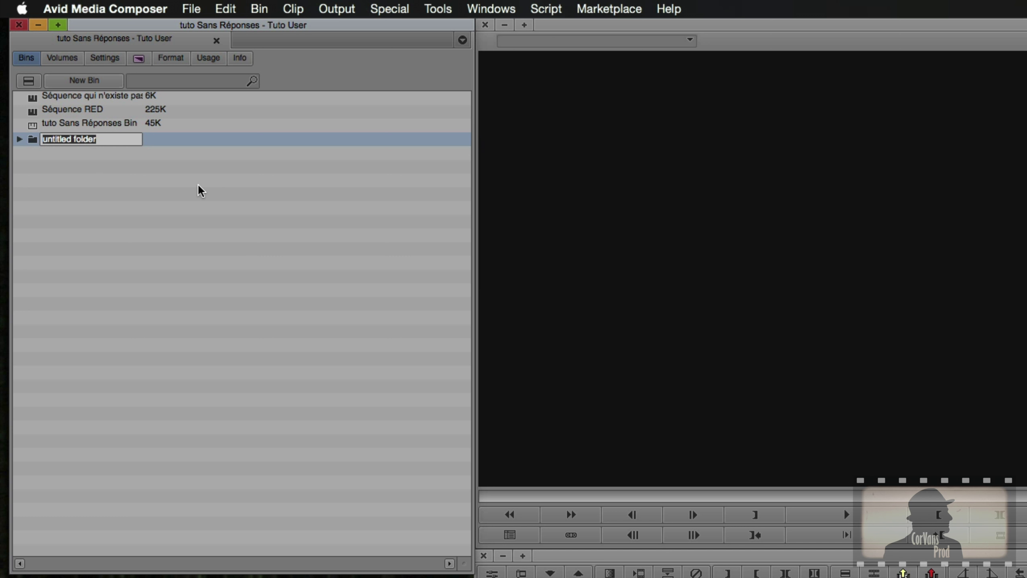
pyautogui.write('Séquences interne')
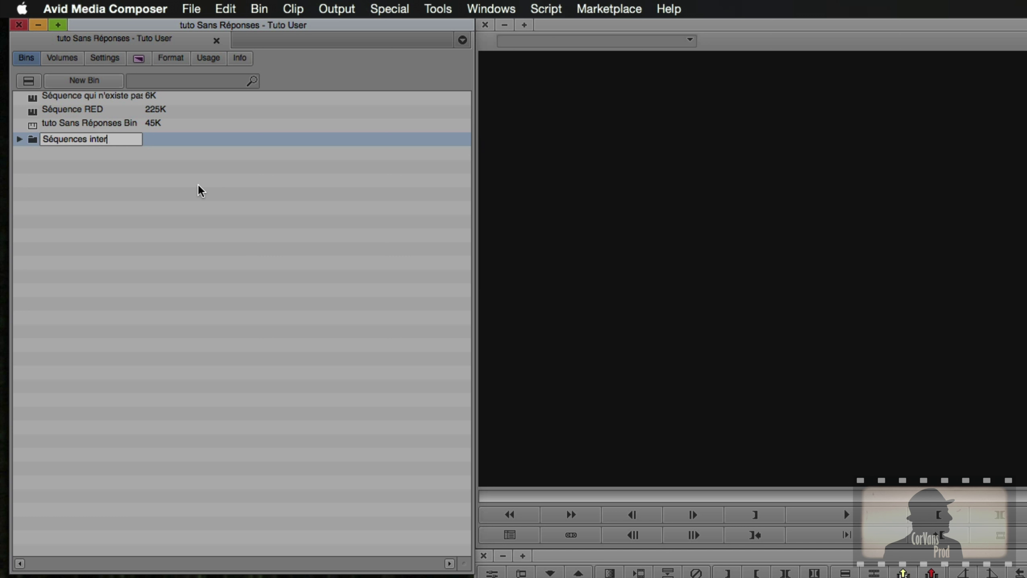
pyautogui.press('Return')
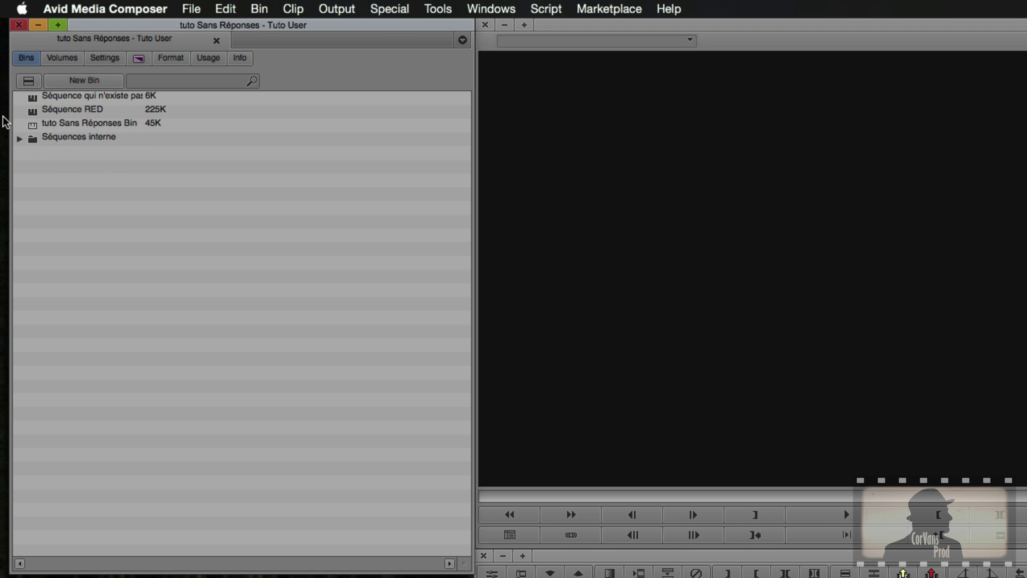
# Move the Séquence RED bin into the Séquences interne folder, expand the folder to check its contents and collapse it.
pyautogui.click(34, 114)
pyautogui.moveTo(34, 118); pyautogui.dragTo(54, 139)
pyautogui.click(19, 126)
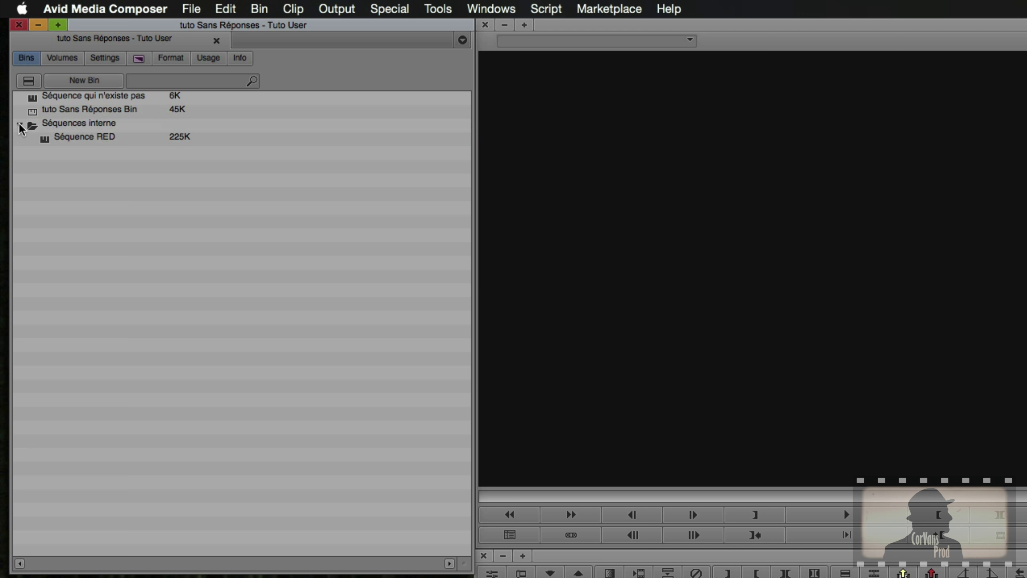
pyautogui.click(19, 126)
pyautogui.click(19, 125)
pyautogui.click(18, 125)
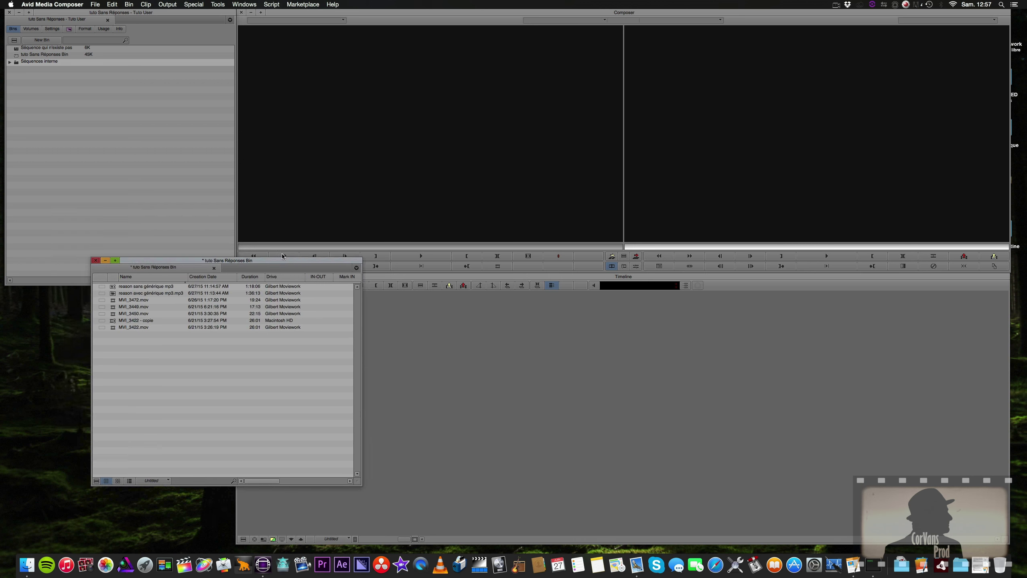
# Resize the tuto Sans Réponses Bin window to about the project window's width and place it directly below the project window.
pyautogui.moveTo(281, 260); pyautogui.dragTo(248, 203)
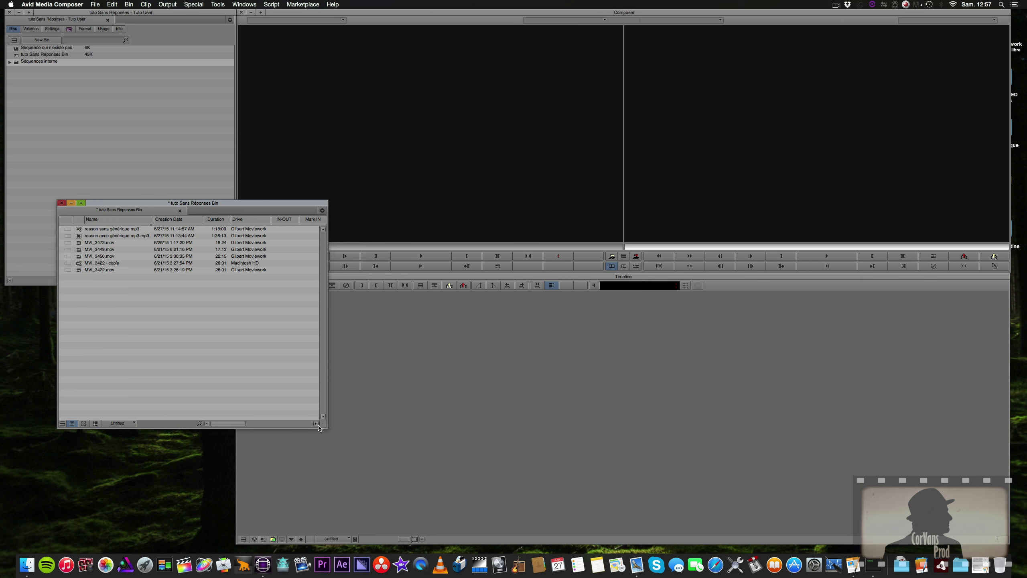
pyautogui.moveTo(319, 428); pyautogui.dragTo(290, 465)
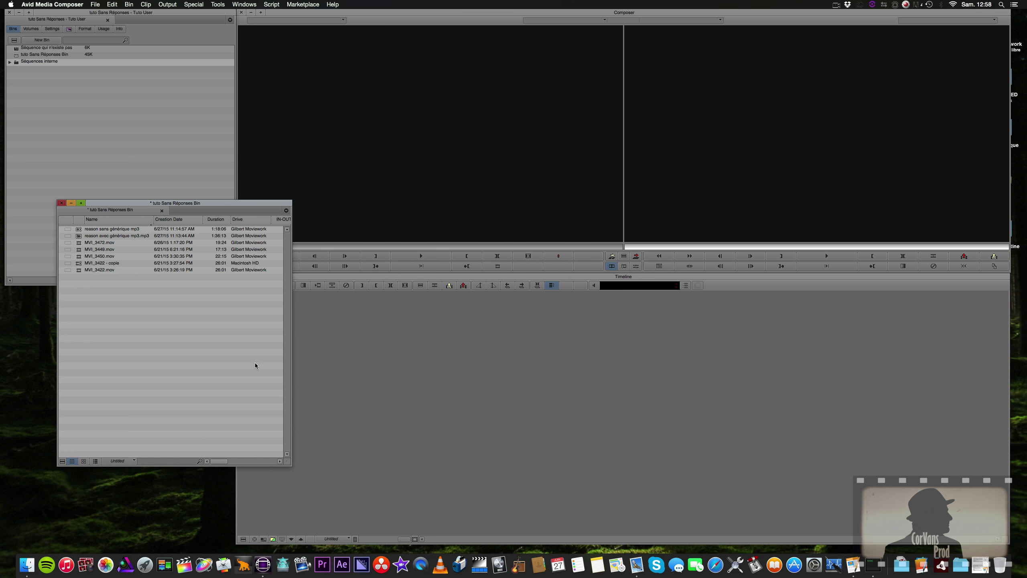
pyautogui.moveTo(212, 207); pyautogui.dragTo(163, 285)
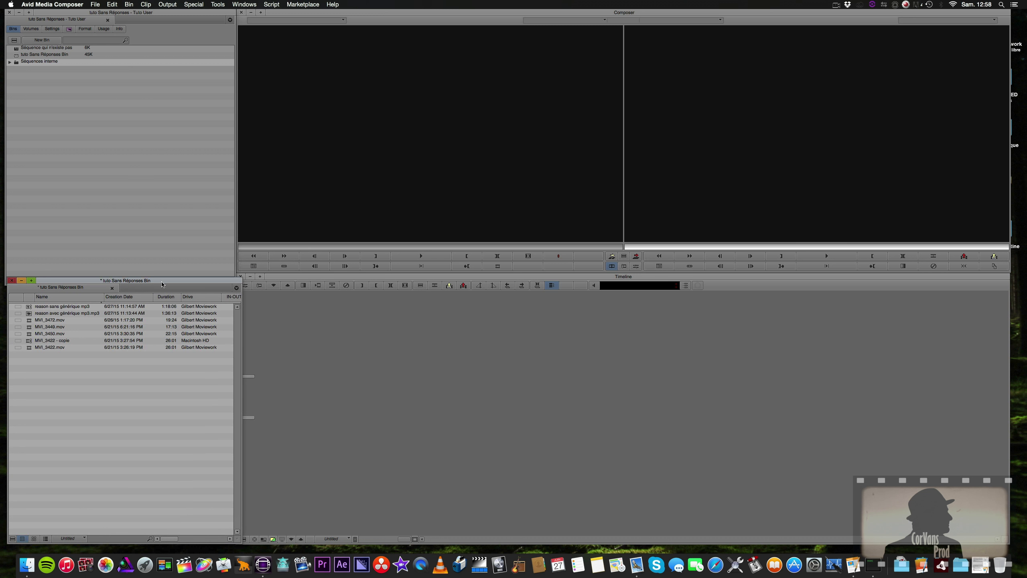
pyautogui.click(194, 200)
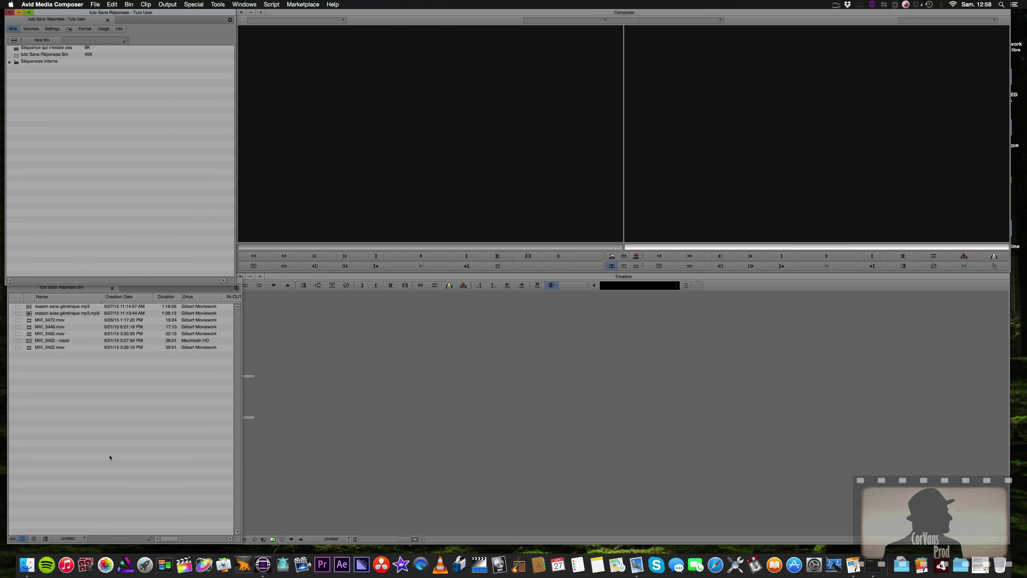
pyautogui.click(126, 501)
# Search the project's bin list for "existe" and clear the search.
pyautogui.click(80, 39)
pyautogui.write('existe')
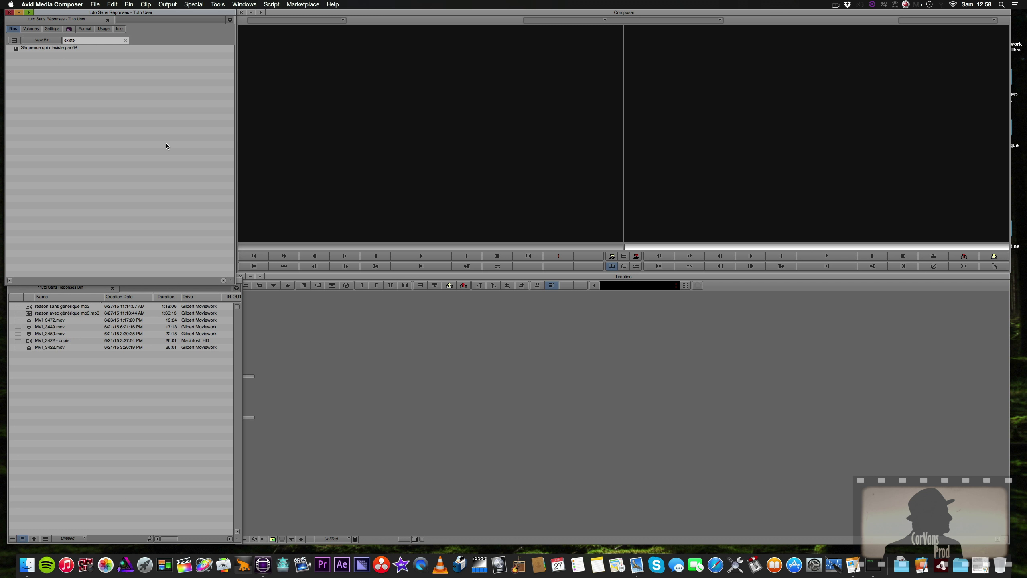
pyautogui.press('BackSpace')
pyautogui.press('BackSpace')
pyautogui.press('BackSpace')
pyautogui.press('BackSpace')
# Search the clips in tuto Sans Réponses Bin for "MVI" and clear the search.
pyautogui.click(112, 480)
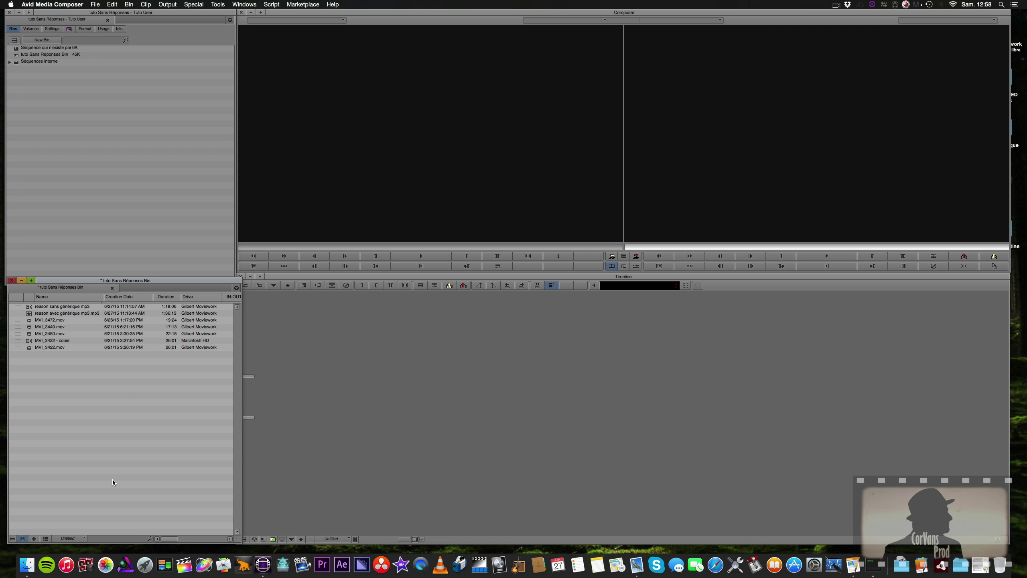
pyautogui.click(98, 540)
pyautogui.write('MVI')
pyautogui.press('BackSpace')
pyautogui.press('BackSpace')
pyautogui.click(117, 106)
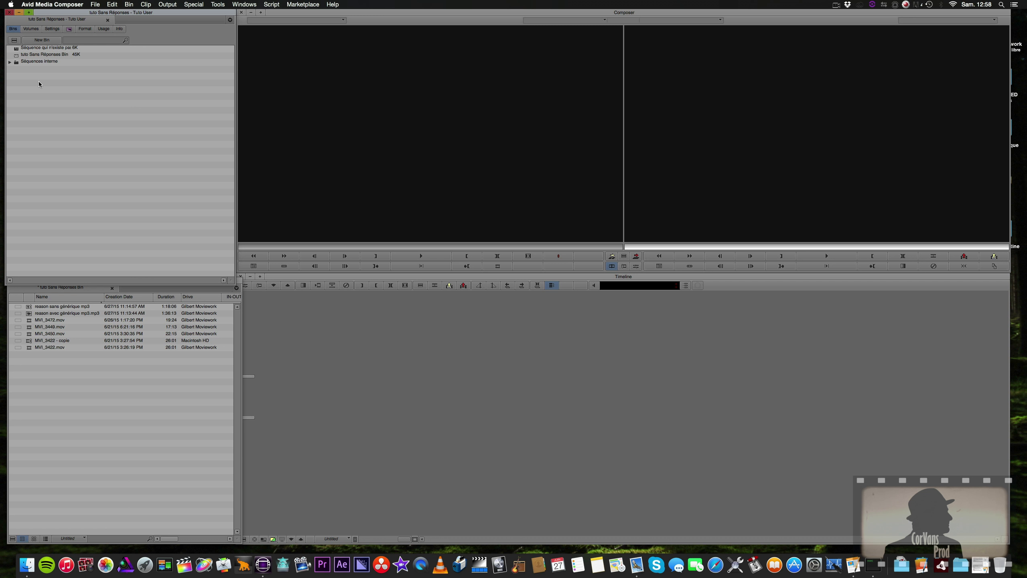
pyautogui.click(97, 396)
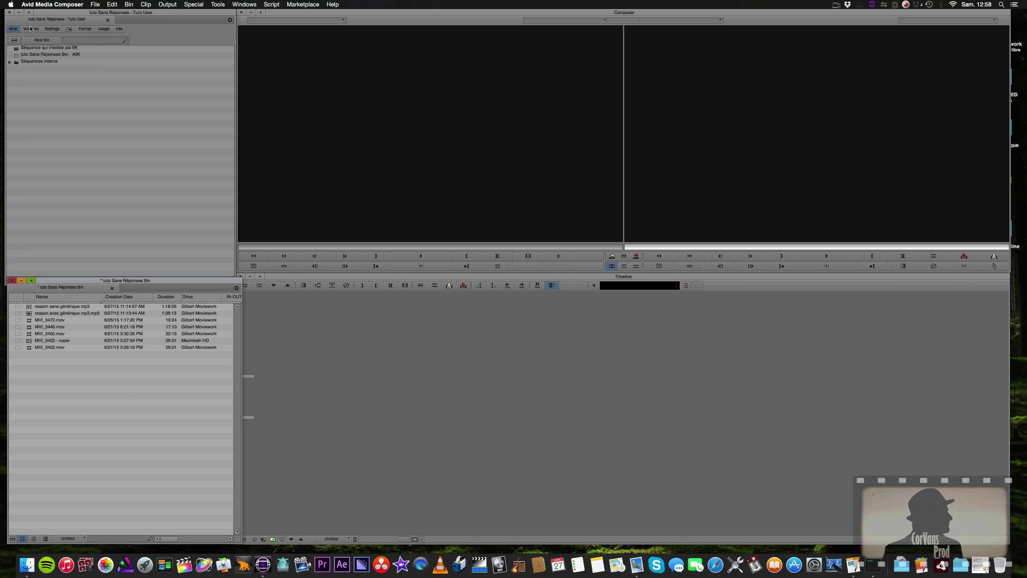
# Expand the Séquences interne folder and open its Séquence RED bin in an enlarged window.
pyautogui.click(9, 62)
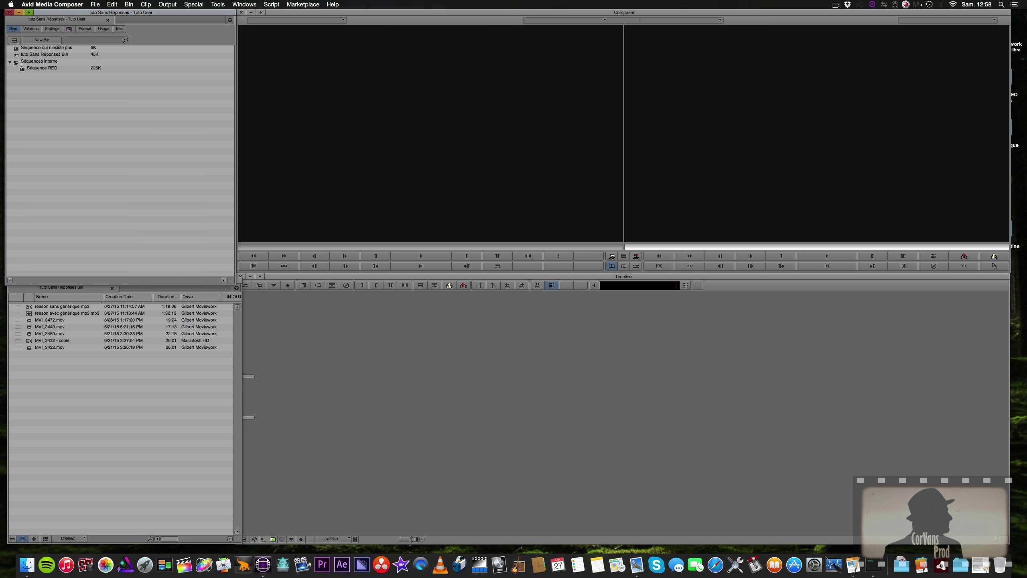
pyautogui.doubleClick(23, 69)
pyautogui.moveTo(418, 155); pyautogui.dragTo(678, 329)
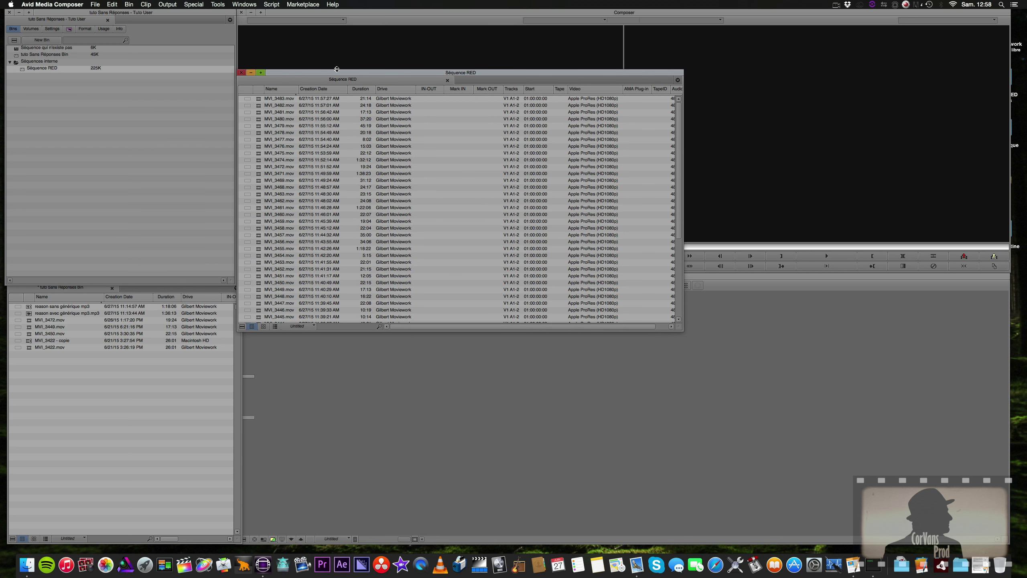
# Combine tuto Sans Réponses Bin and Séquence RED as tabs in one window, enlarged to cover most of the workspace.
pyautogui.moveTo(343, 79); pyautogui.dragTo(289, 173)
pyautogui.moveTo(380, 436); pyautogui.dragTo(712, 517)
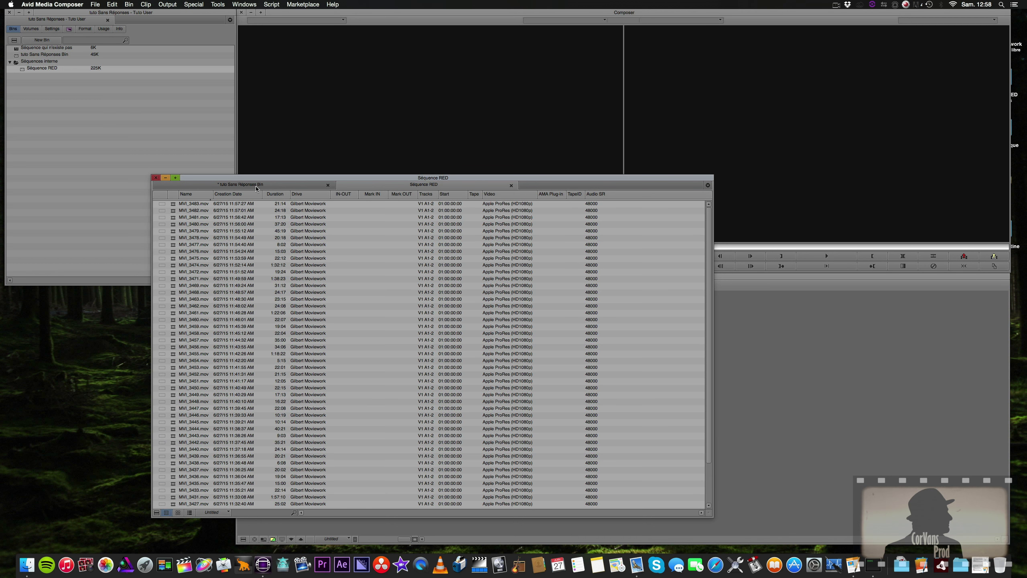
pyautogui.moveTo(281, 176); pyautogui.dragTo(166, 69)
pyautogui.moveTo(596, 400); pyautogui.dragTo(959, 513)
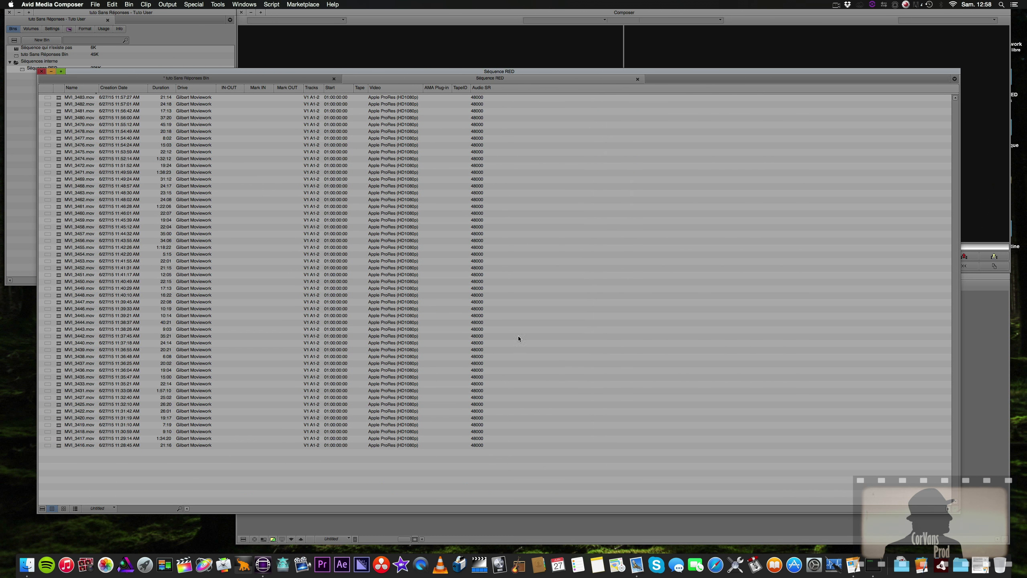
# Switch between the tuto Sans Réponses Bin and Séquence RED tabs to view their clips, and close Séquence RED.
pyautogui.click(181, 79)
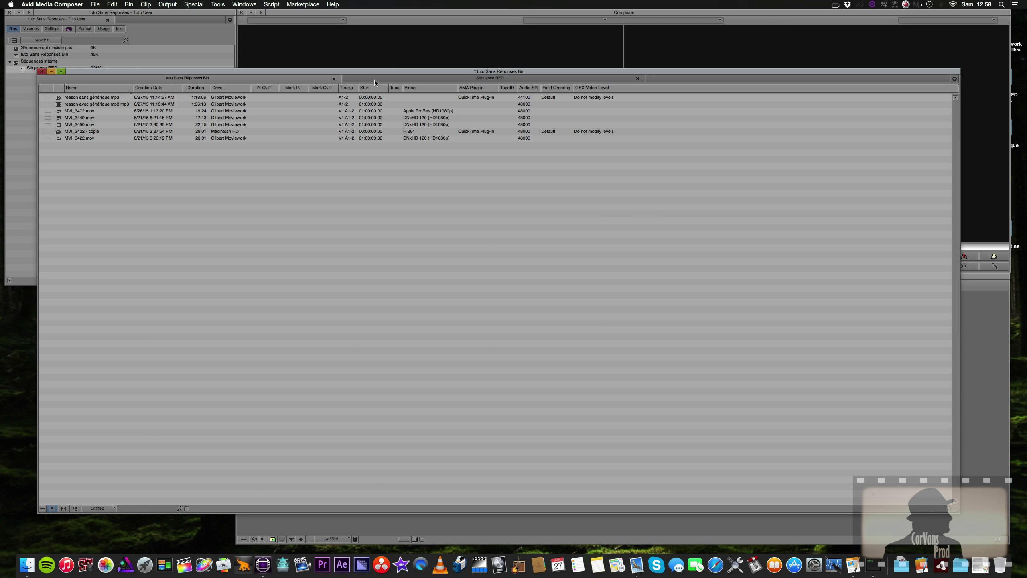
pyautogui.click(450, 80)
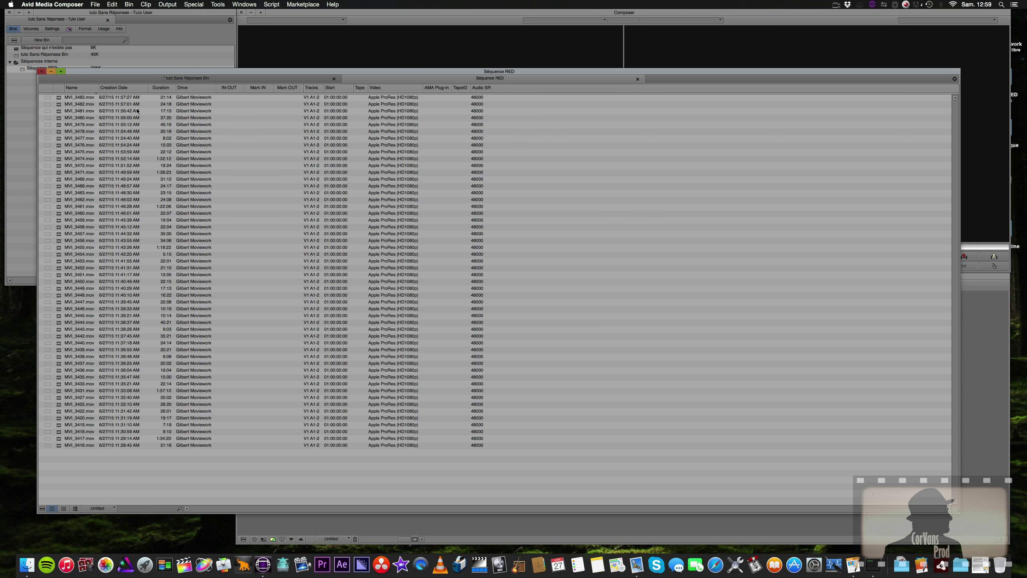
pyautogui.click(143, 79)
pyautogui.click(382, 80)
pyautogui.press('super+w')
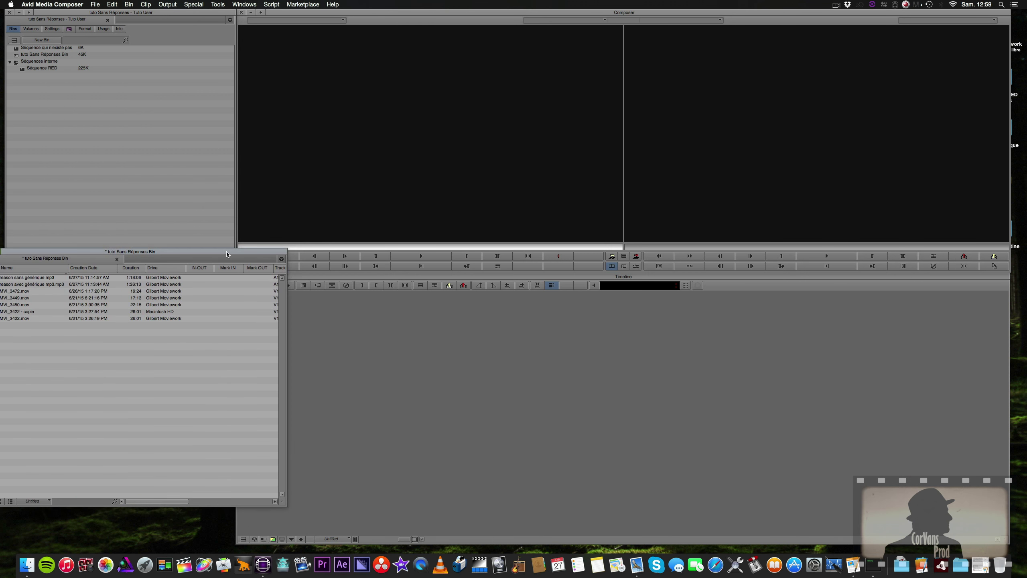
# Delete the bin "Séquence qui n'existe pas" from the project and inspect the contents of the Trash.
pyautogui.click(16, 49)
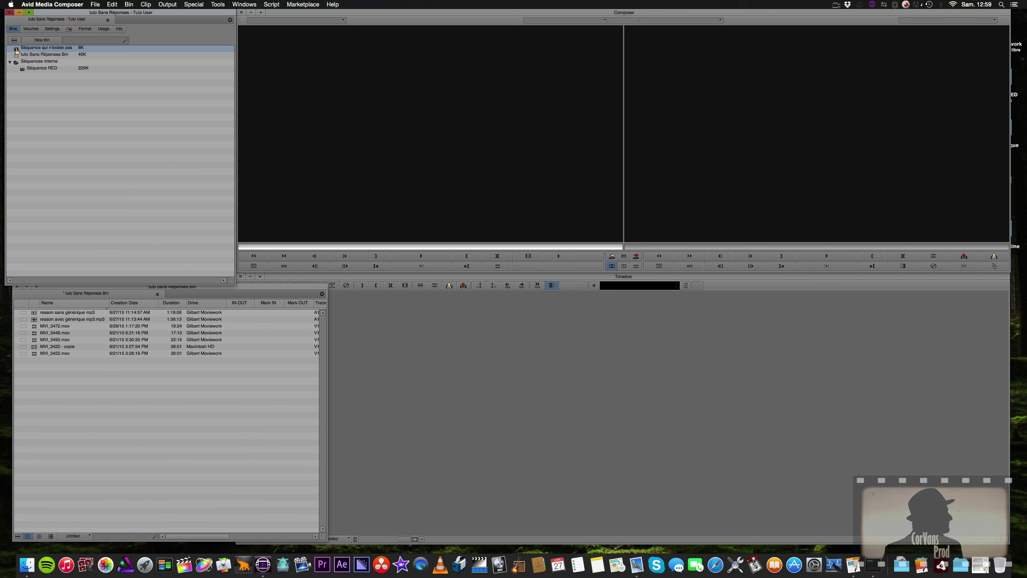
pyautogui.rightClick(17, 49)
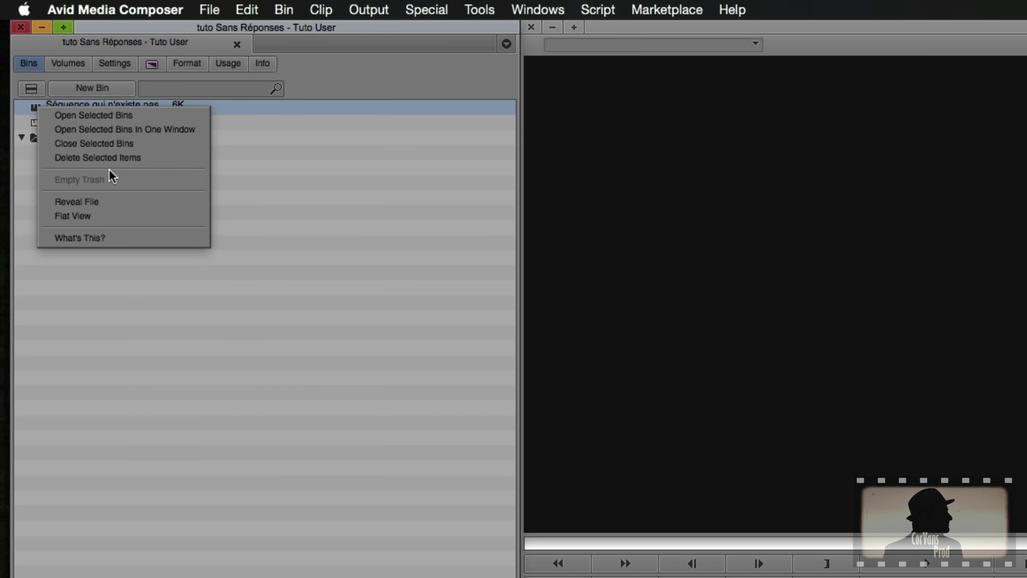
pyautogui.click(123, 158)
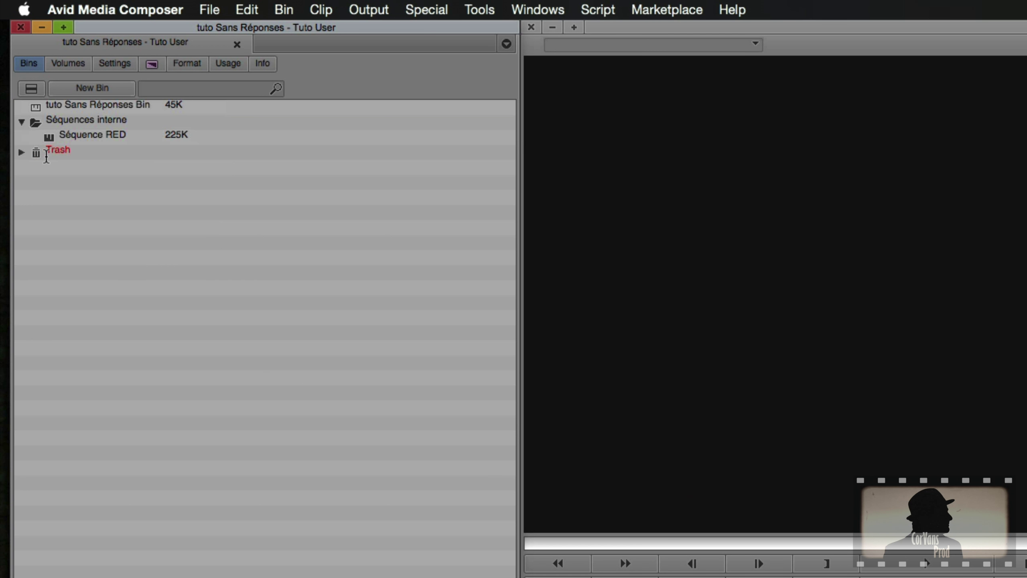
pyautogui.click(21, 151)
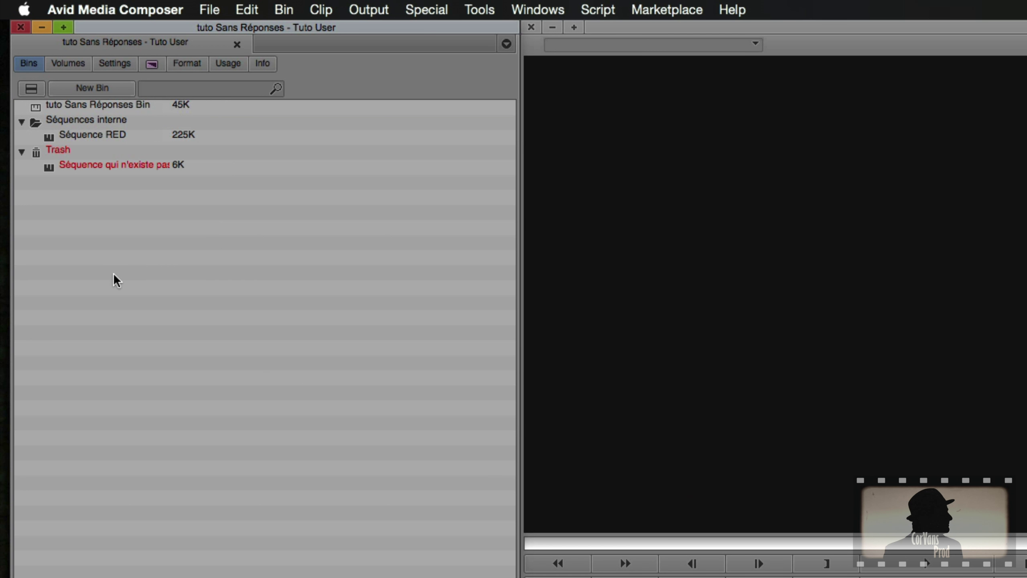
pyautogui.click(20, 152)
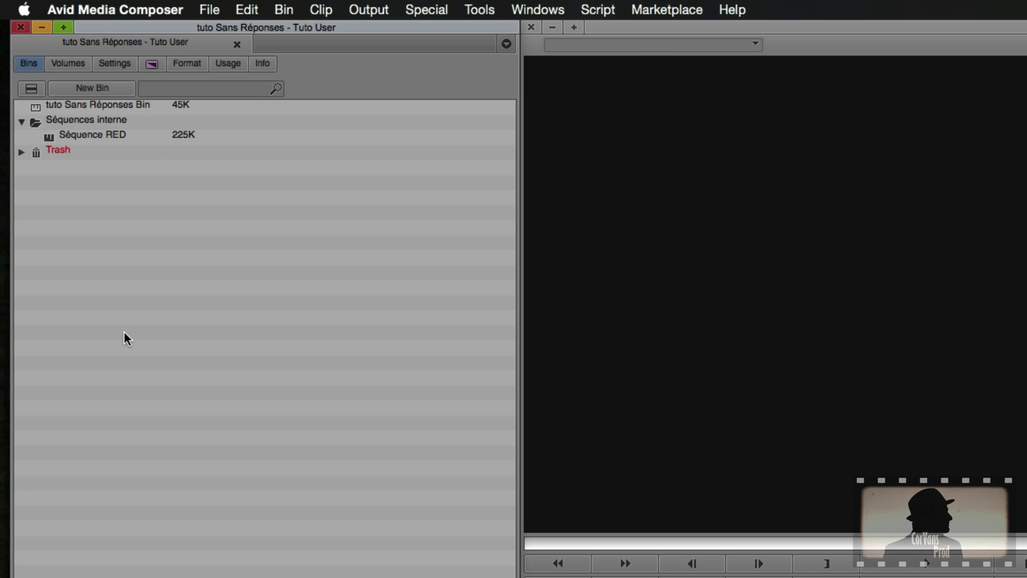
# Empty the project's Trash to permanently remove the deleted bin.
pyautogui.rightClick(34, 150)
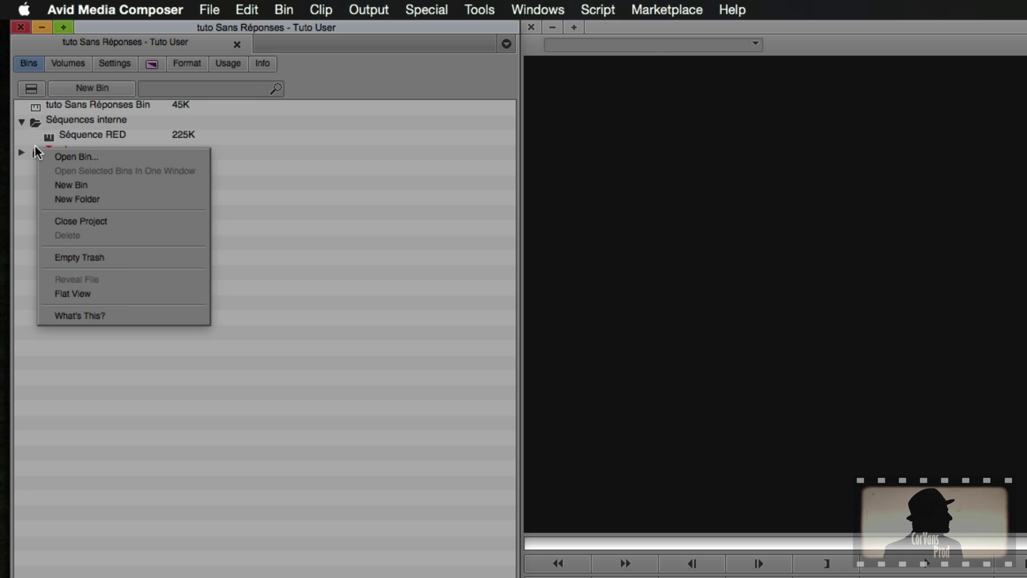
pyautogui.click(87, 254)
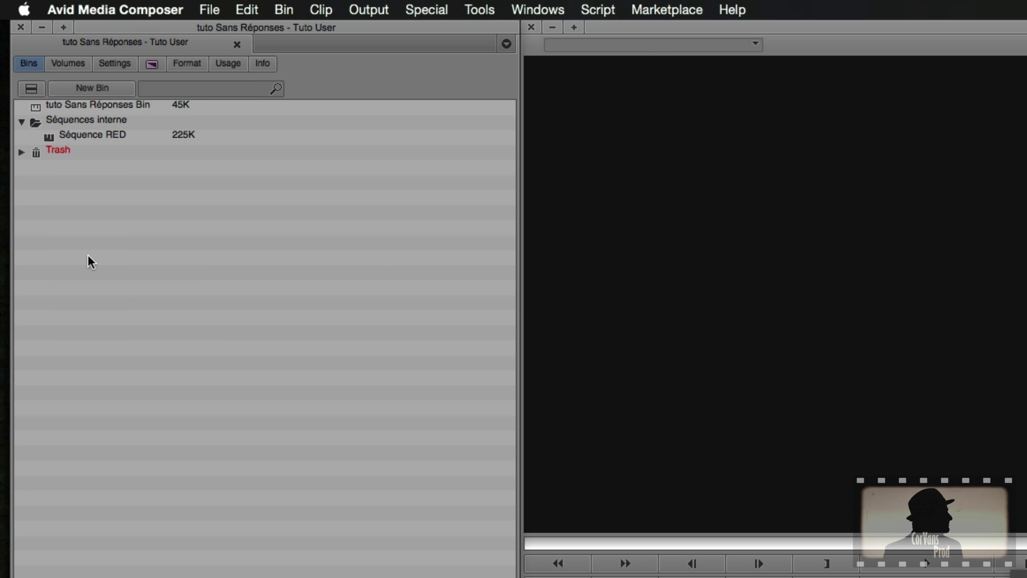
pyautogui.press('Return')
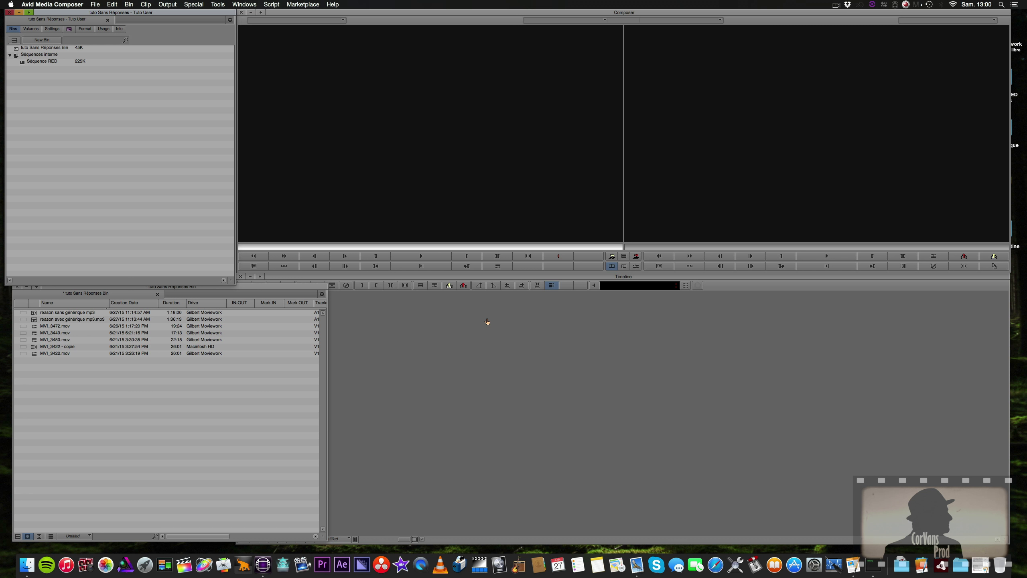
# Move the tuto Sans Réponses Bin window over the Composer area and enlarge it to show all its columns.
pyautogui.click(214, 431)
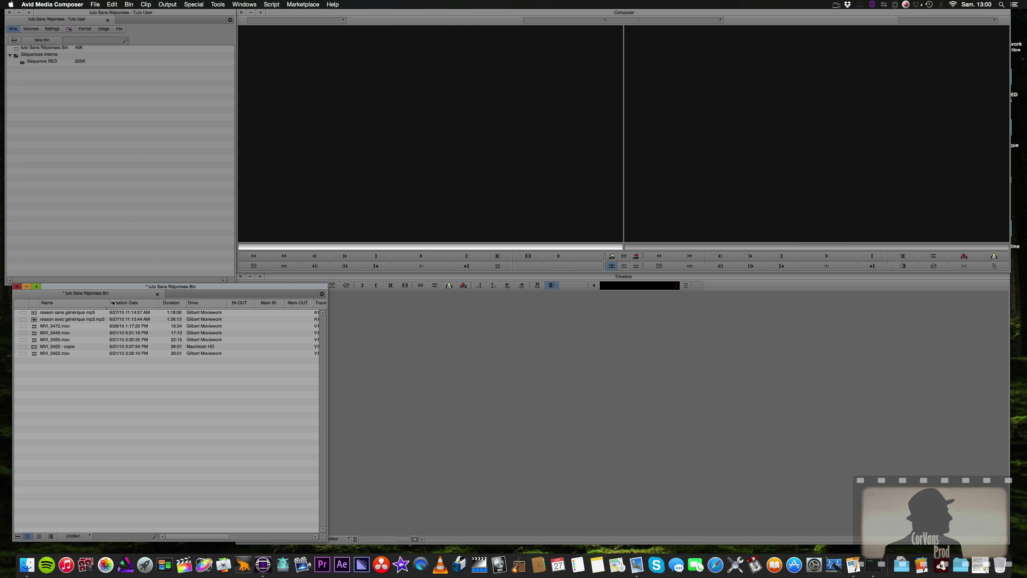
pyautogui.moveTo(104, 288)
pyautogui.mouseDown()
pyautogui.moveTo(98, 301)
pyautogui.moveTo(96, 288)
pyautogui.mouseUp()
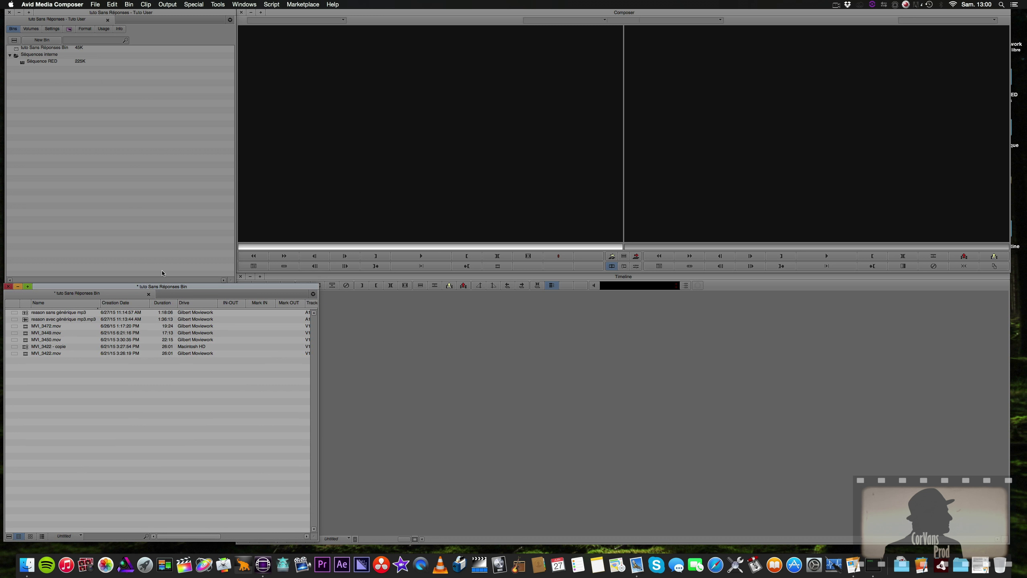
pyautogui.moveTo(191, 290); pyautogui.dragTo(257, 142)
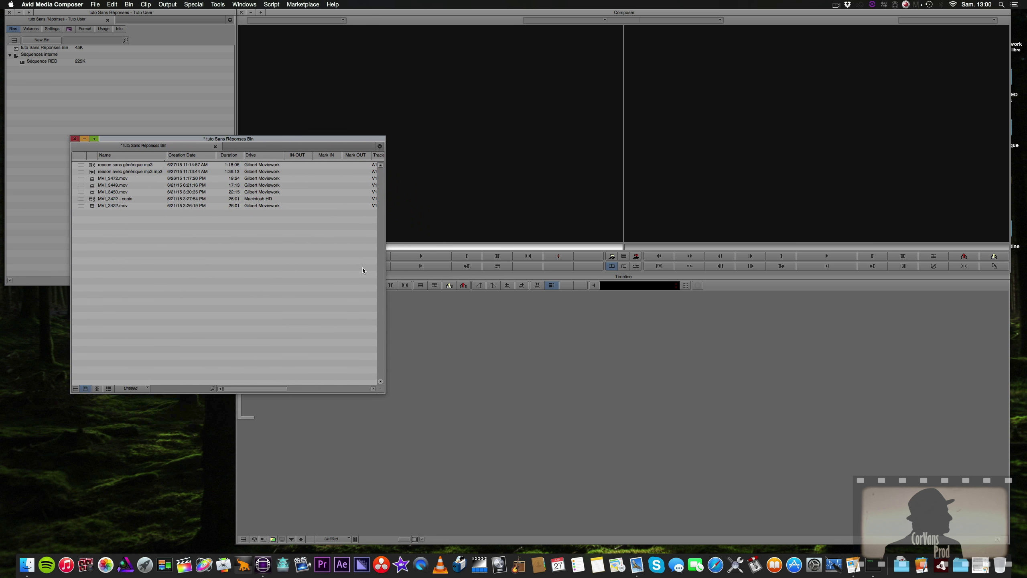
pyautogui.moveTo(381, 384); pyautogui.dragTo(832, 521)
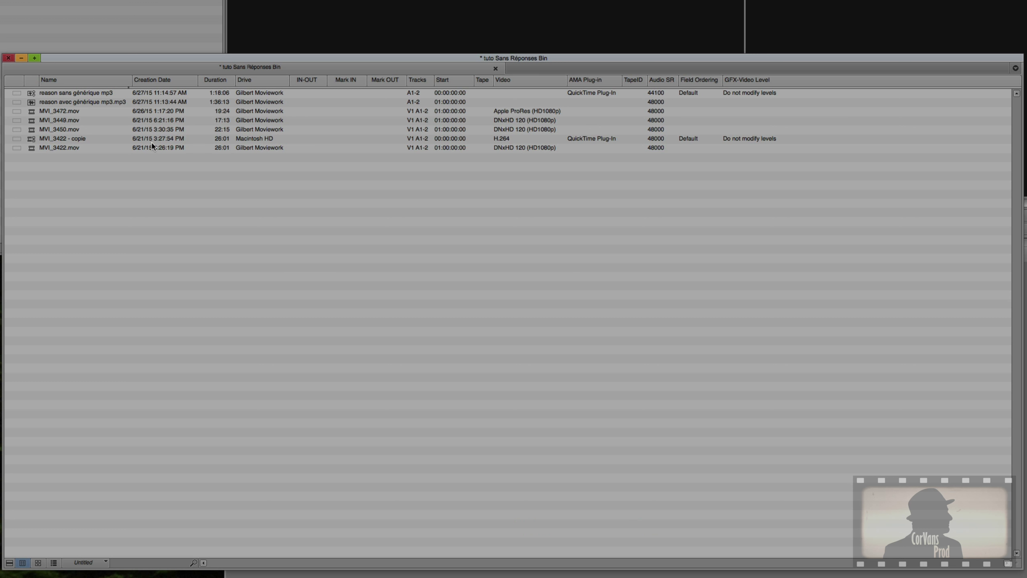
# Close tuto Sans Réponses Bin and open the Séquence RED bin in an enlarged window moved over most of the workspace.
pyautogui.click(8, 58)
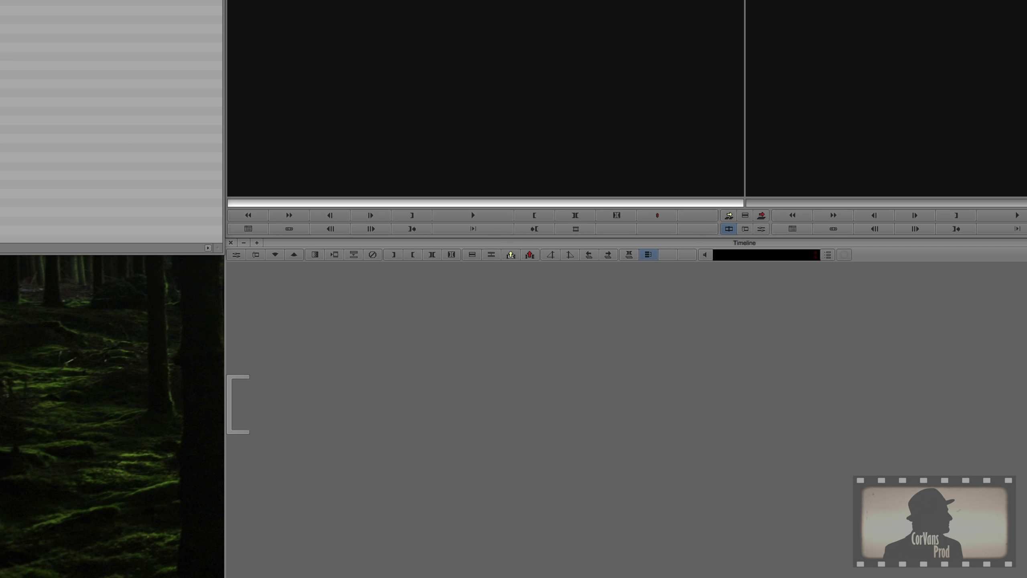
pyautogui.doubleClick(64, 32)
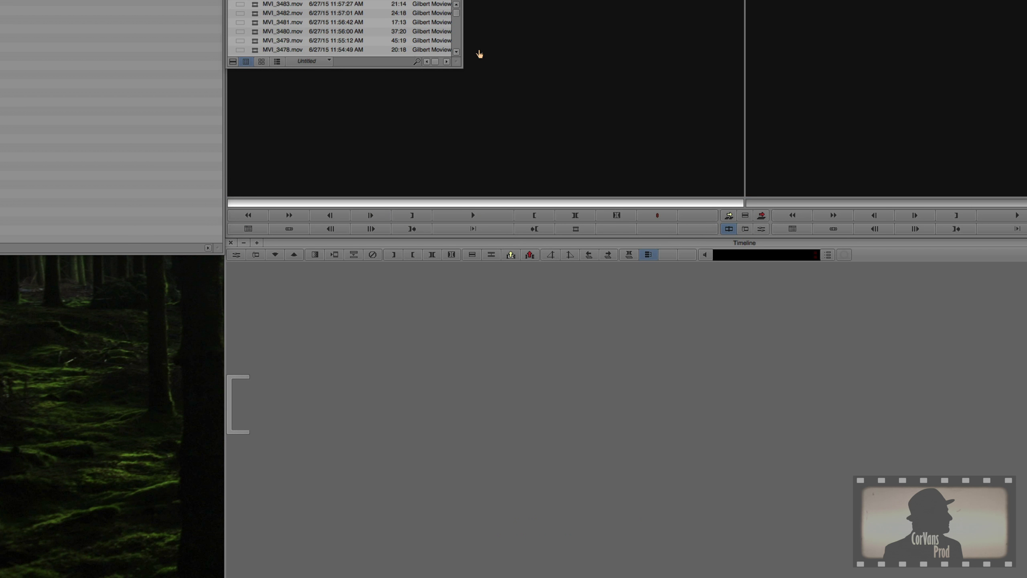
pyautogui.moveTo(455, 60); pyautogui.dragTo(841, 377)
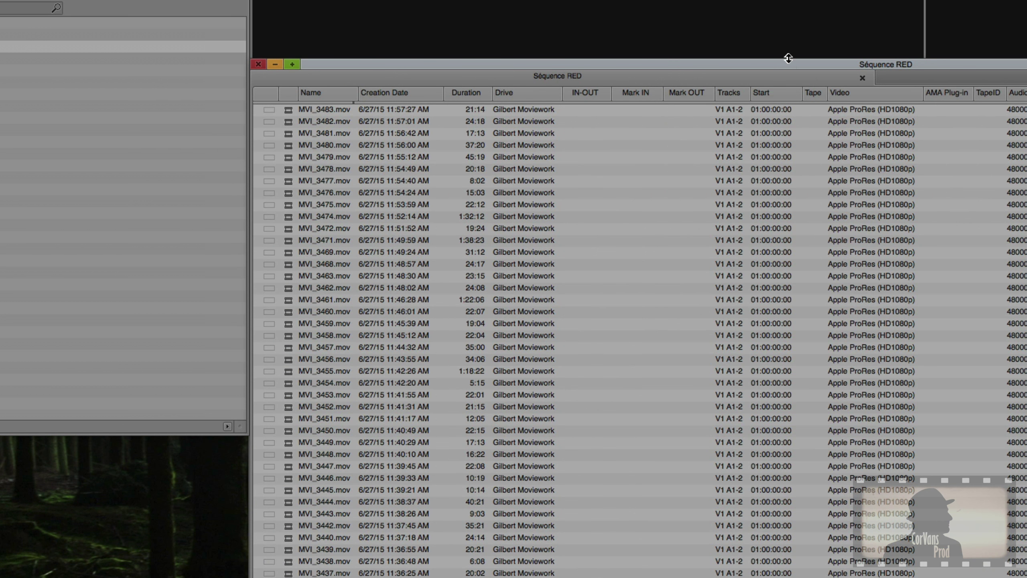
pyautogui.moveTo(786, 64); pyautogui.dragTo(625, 7)
pyautogui.moveTo(608, 9); pyautogui.dragTo(467, 10)
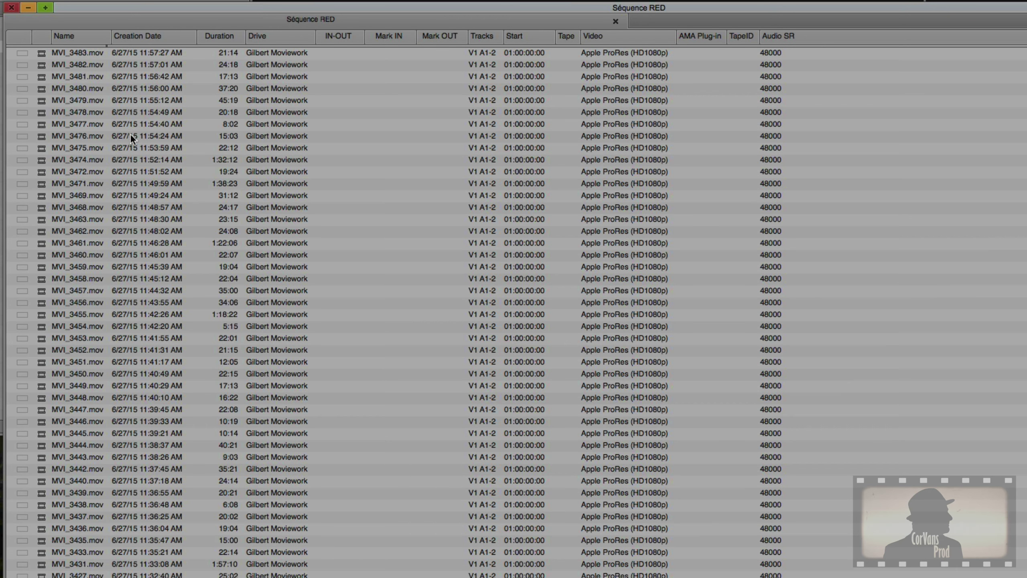
# Highlight the Drive column in Séquence RED to examine where its clips are stored.
pyautogui.click(264, 35)
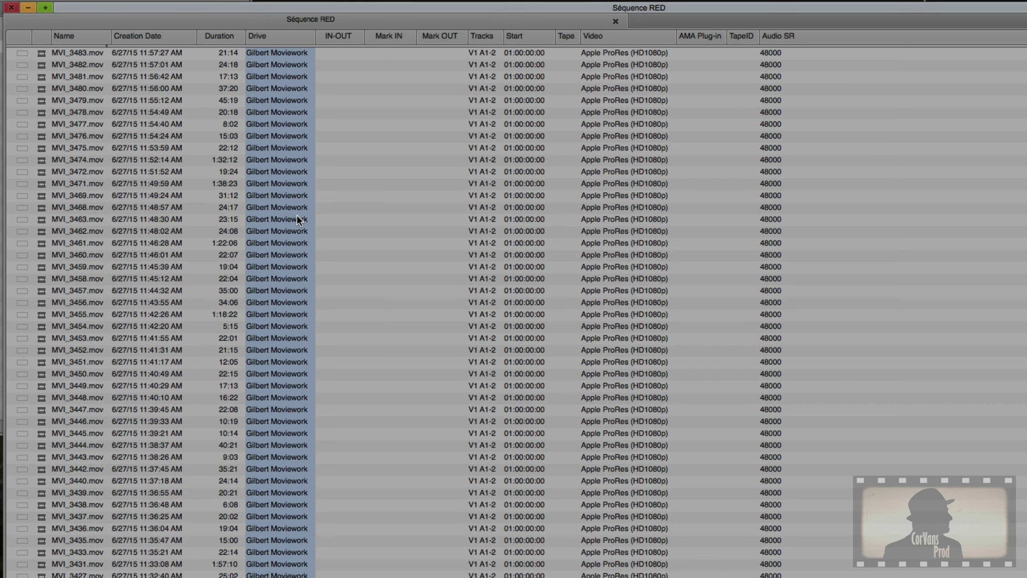
pyautogui.click(297, 215)
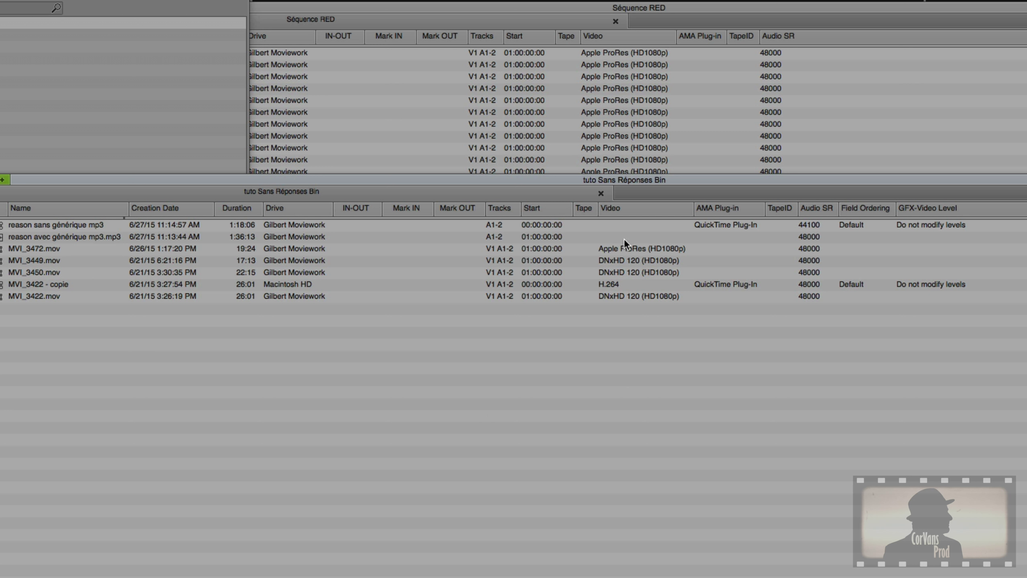
# Examine the AMA Plug-in, Audio SR and Field Ordering entries of the clips in tuto Sans Réponses Bin.
pyautogui.click(730, 223)
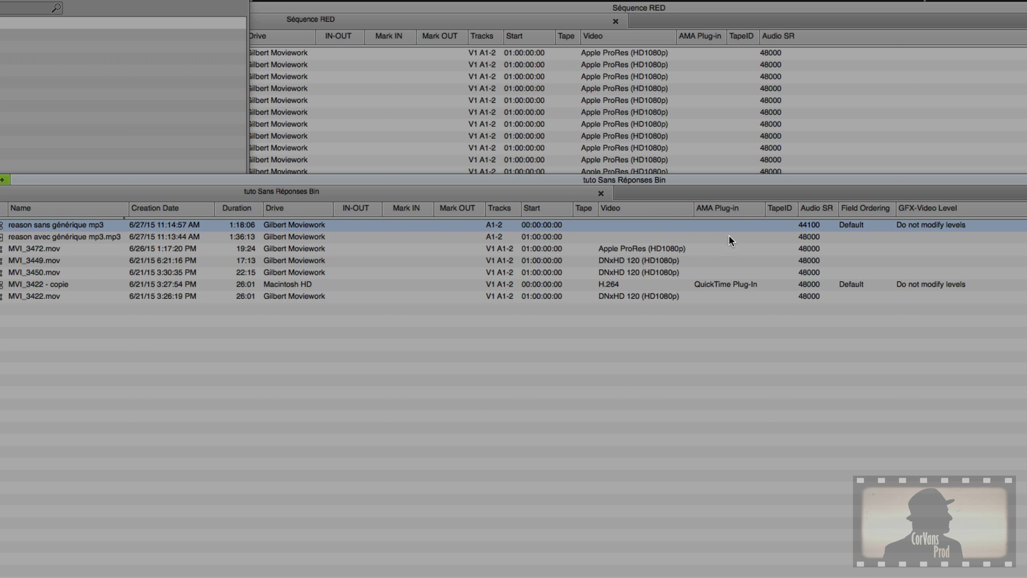
pyautogui.click(729, 236)
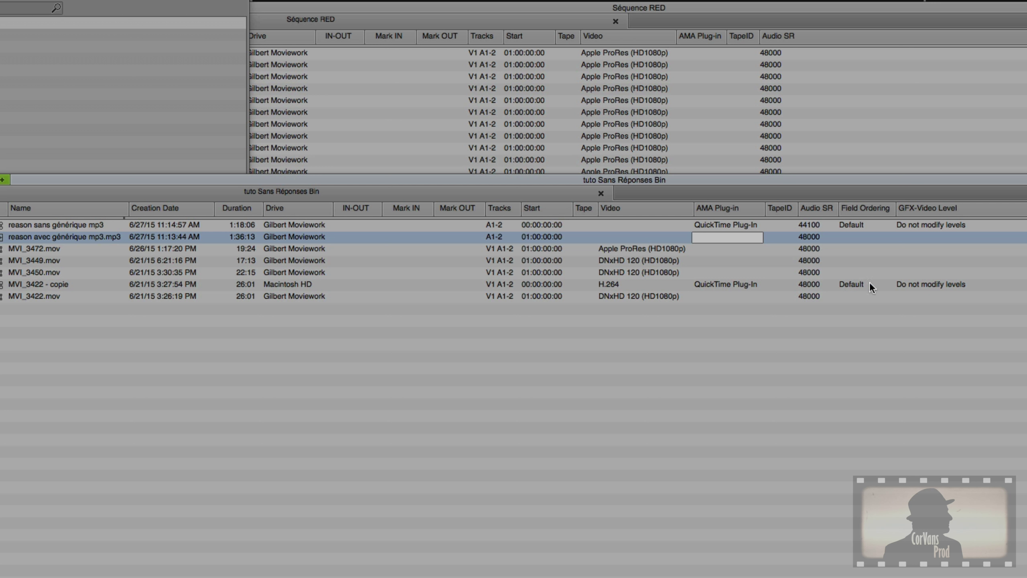
pyautogui.click(711, 283)
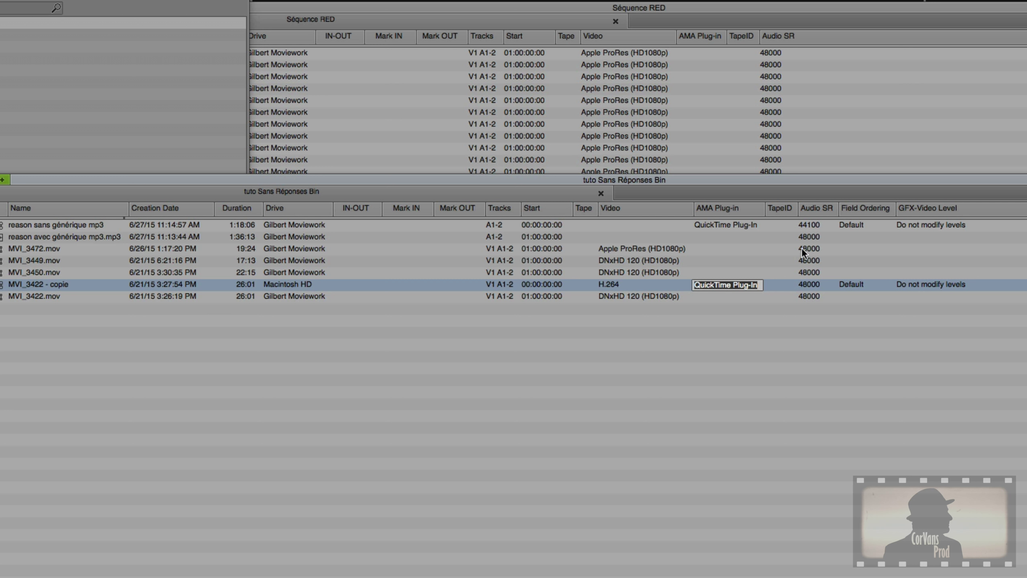
pyautogui.click(812, 226)
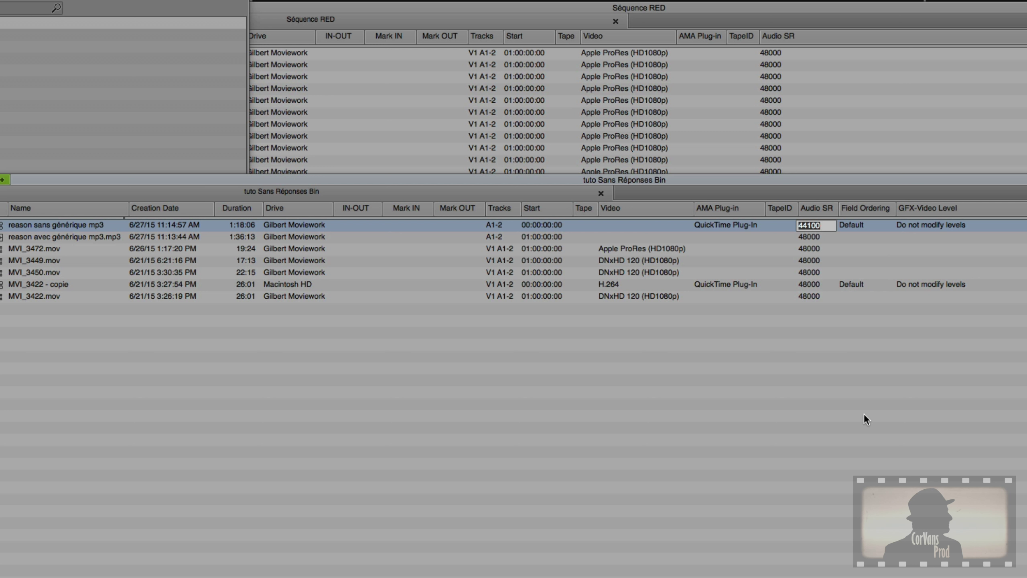
pyautogui.click(855, 229)
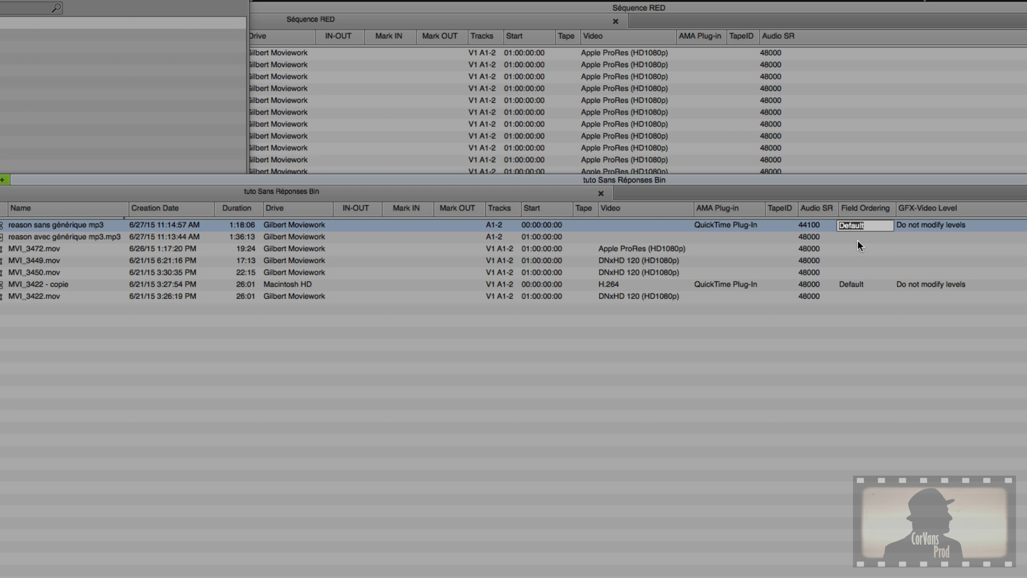
pyautogui.click(859, 287)
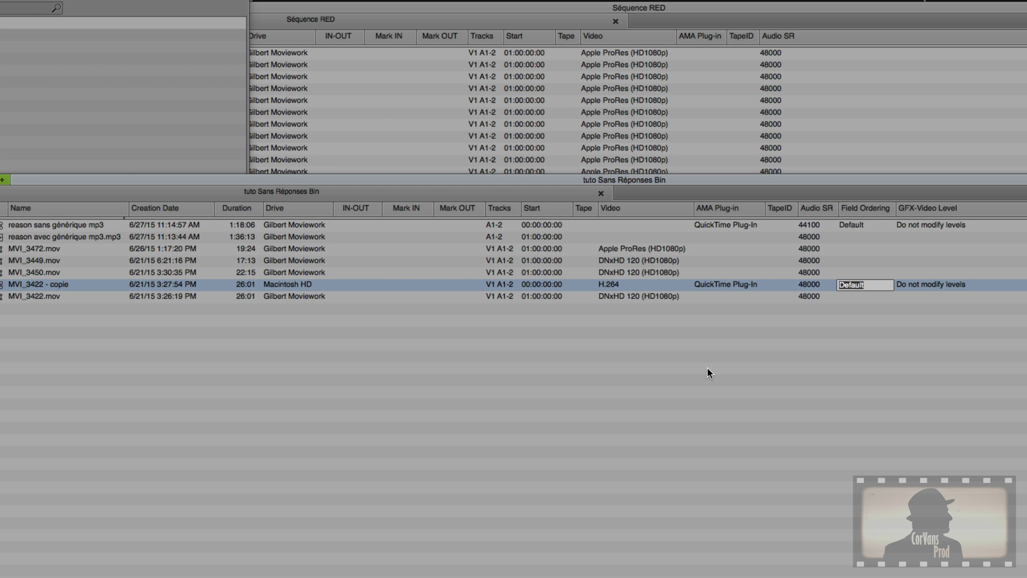
# Compare the codecs in the Video column for the MVI clips in tuto Sans Réponses Bin.
pyautogui.click(654, 269)
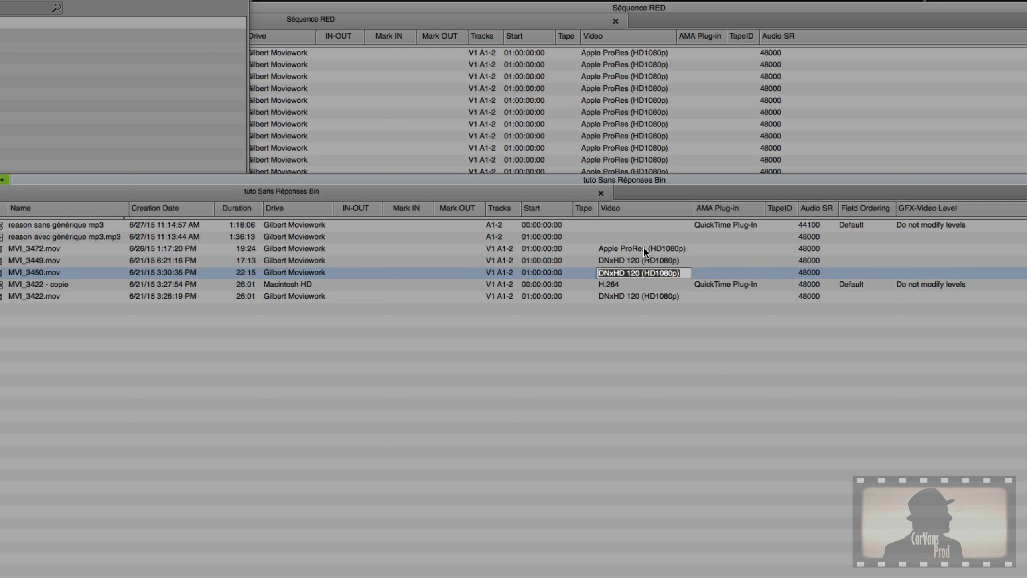
pyautogui.click(644, 247)
pyautogui.click(638, 298)
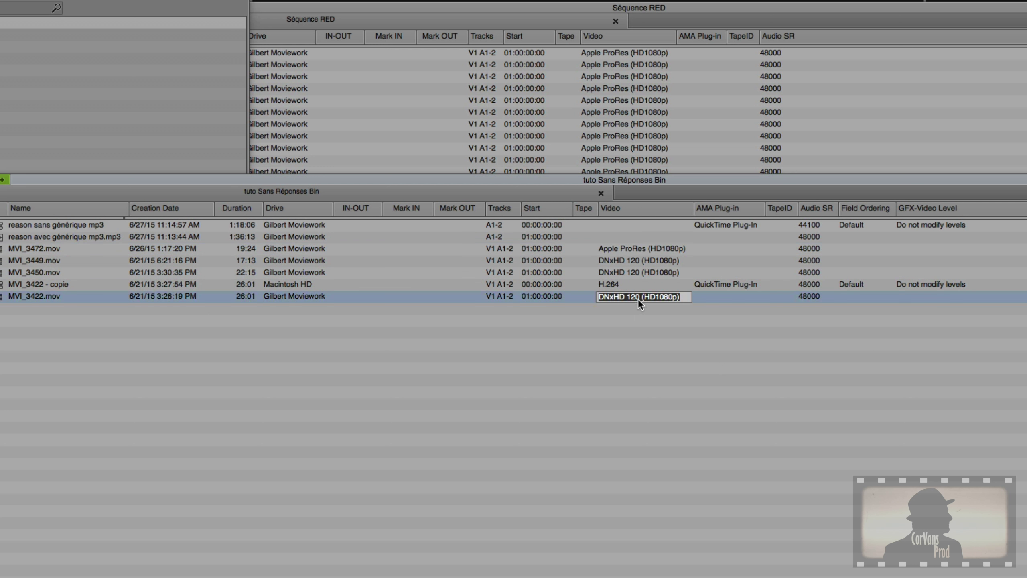
pyautogui.click(634, 260)
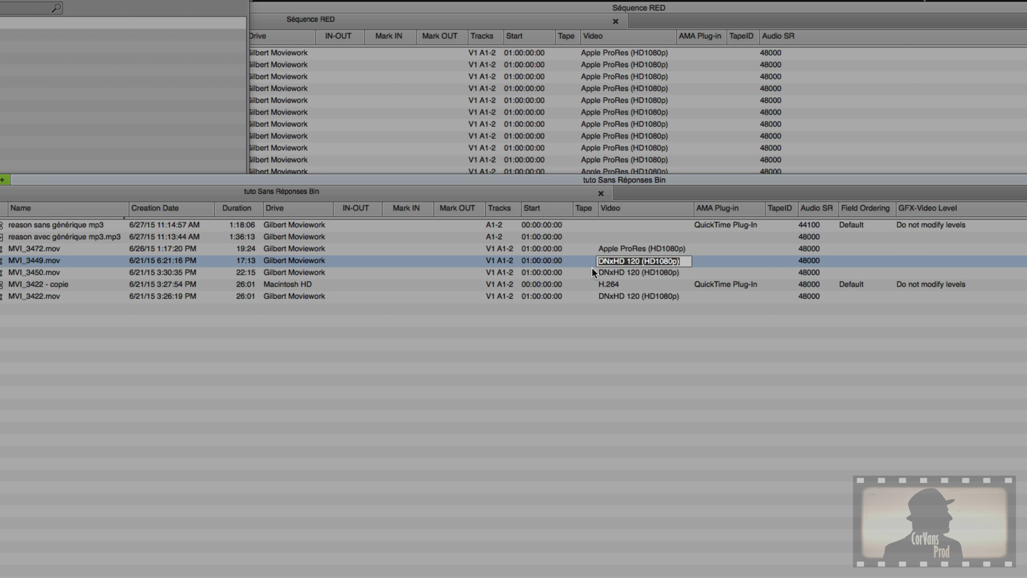
pyautogui.click(631, 272)
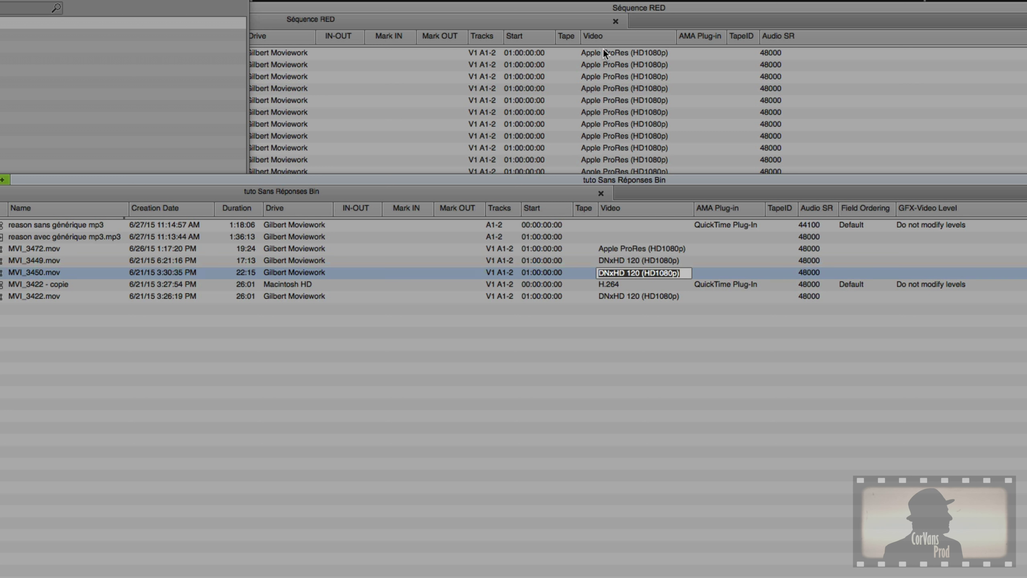
pyautogui.click(606, 287)
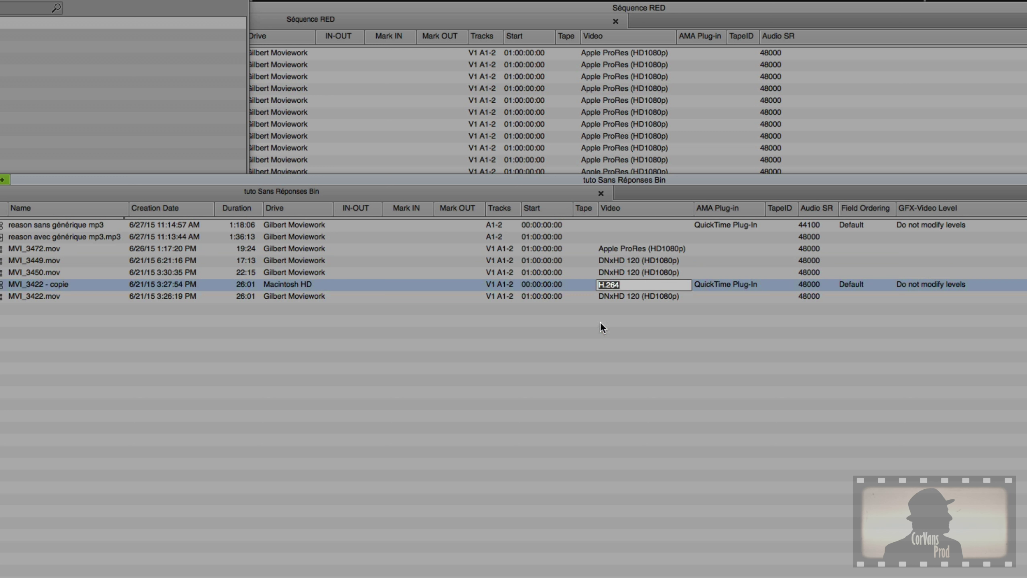
pyautogui.click(195, 330)
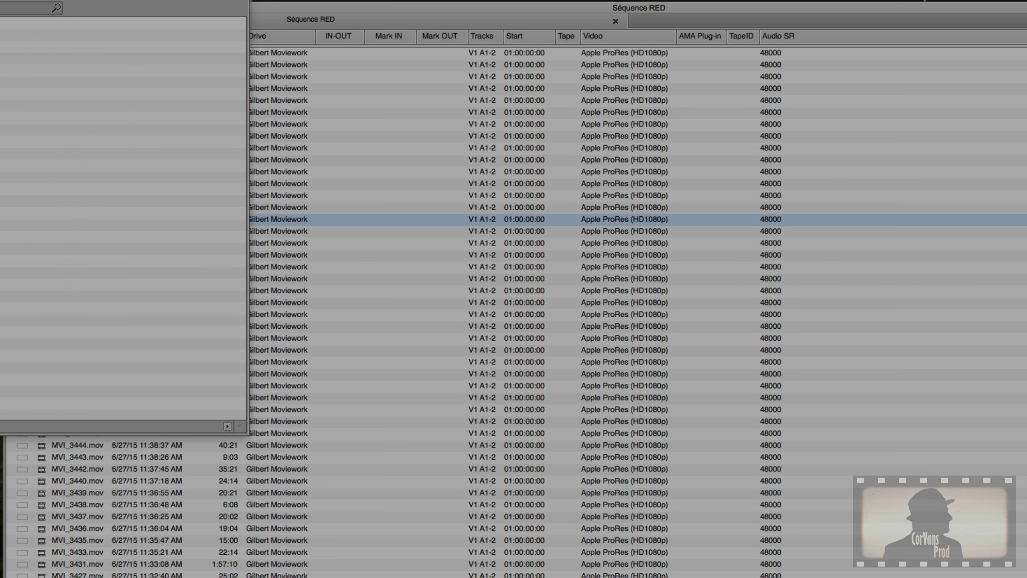
# Open the column selection for the Séquence RED bin and add the Audio Format and Camera columns.
pyautogui.rightClick(825, 37)
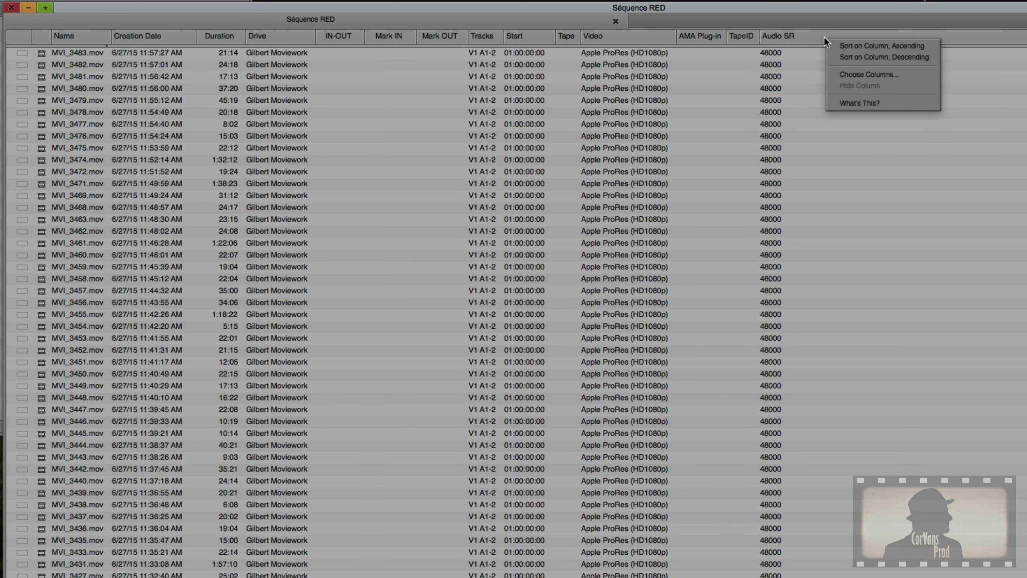
pyautogui.rightClick(817, 35)
pyautogui.click(843, 74)
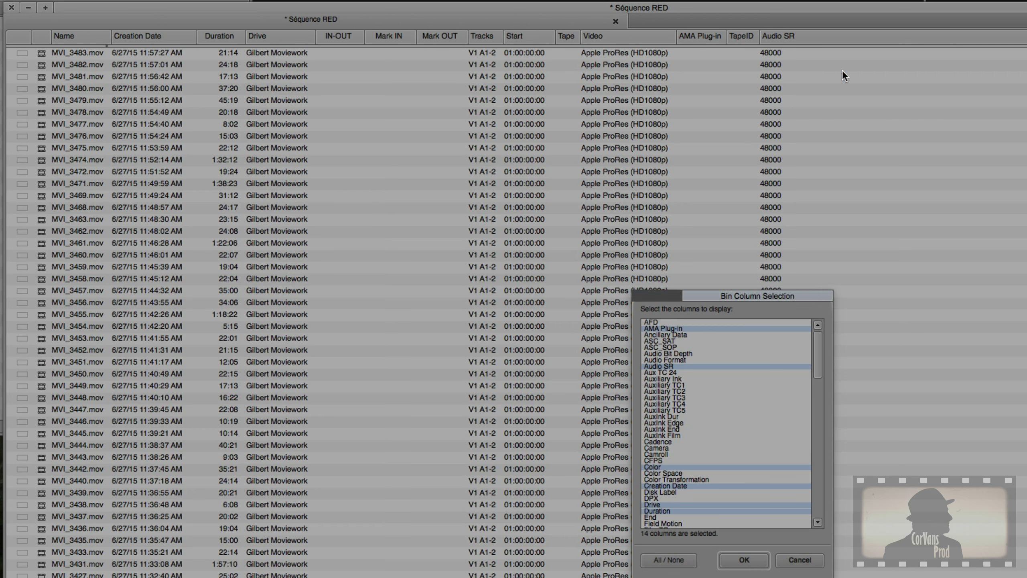
pyautogui.scroll(-10, 670, 446)
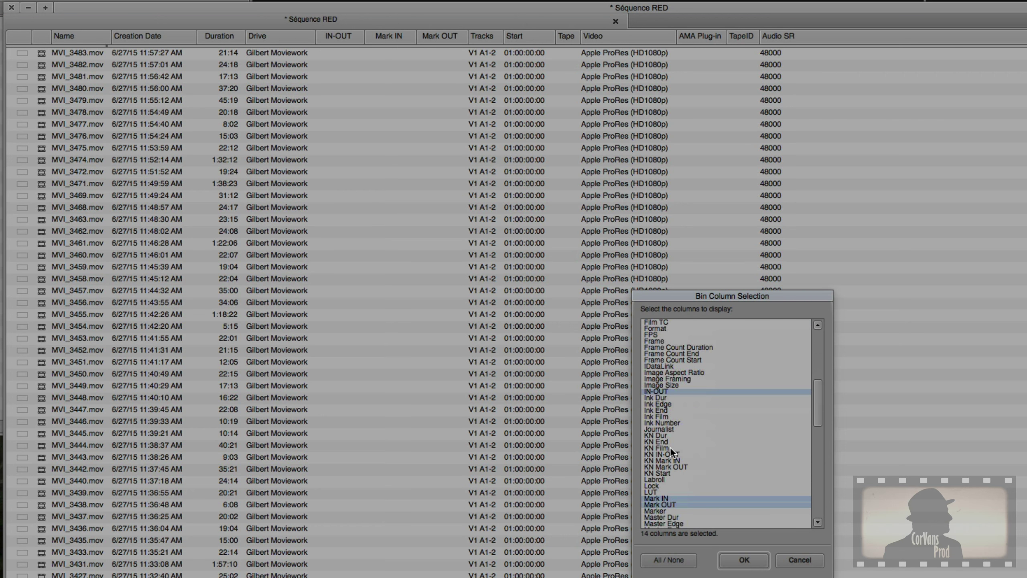
pyautogui.scroll(10, 671, 446)
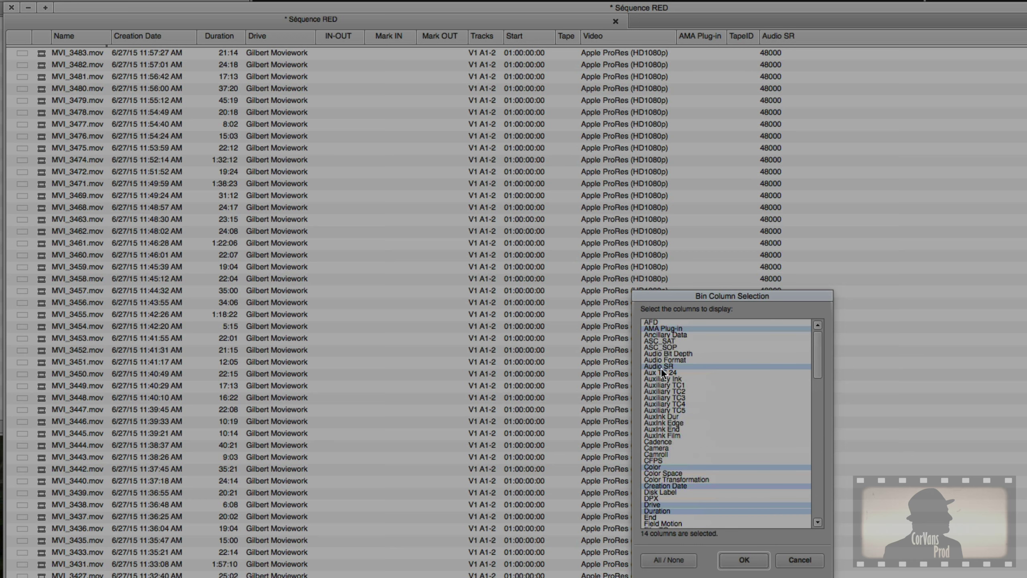
pyautogui.click(689, 360)
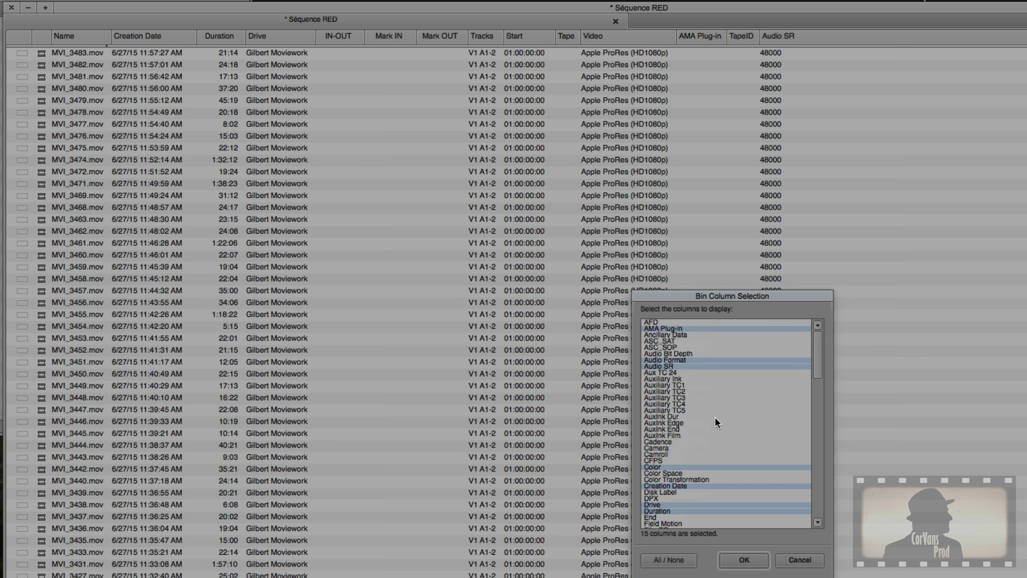
pyautogui.scroll(-2, 714, 417)
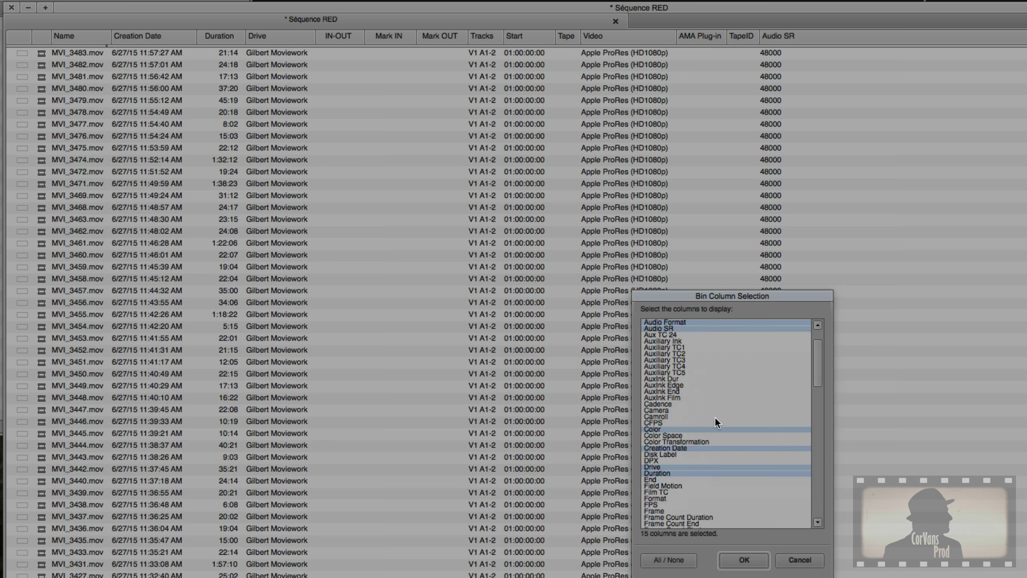
pyautogui.click(667, 410)
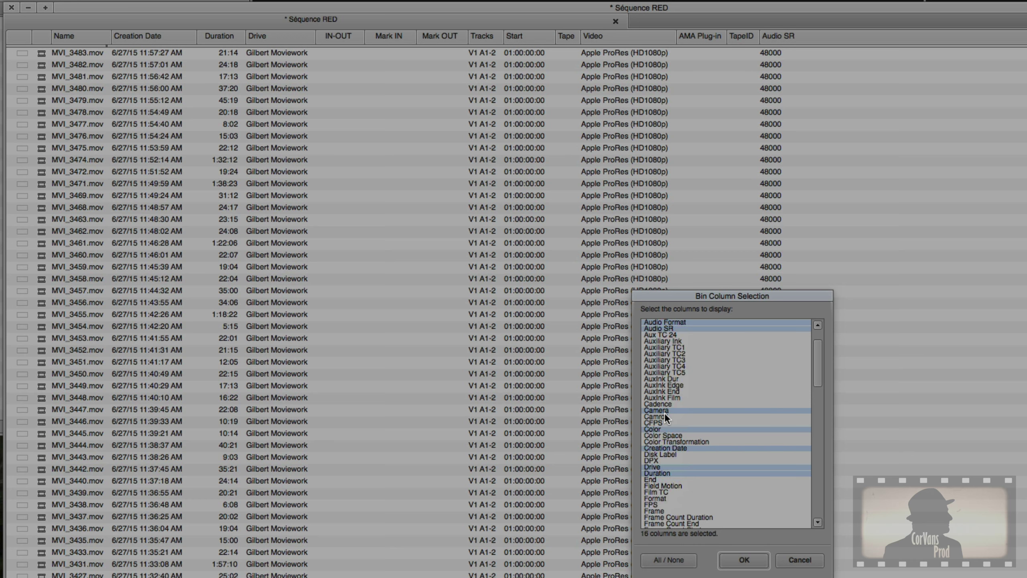
# Add the Format and FPS columns, look through the remaining available columns, and apply the selection to Séquence RED.
pyautogui.scroll(-3, 674, 463)
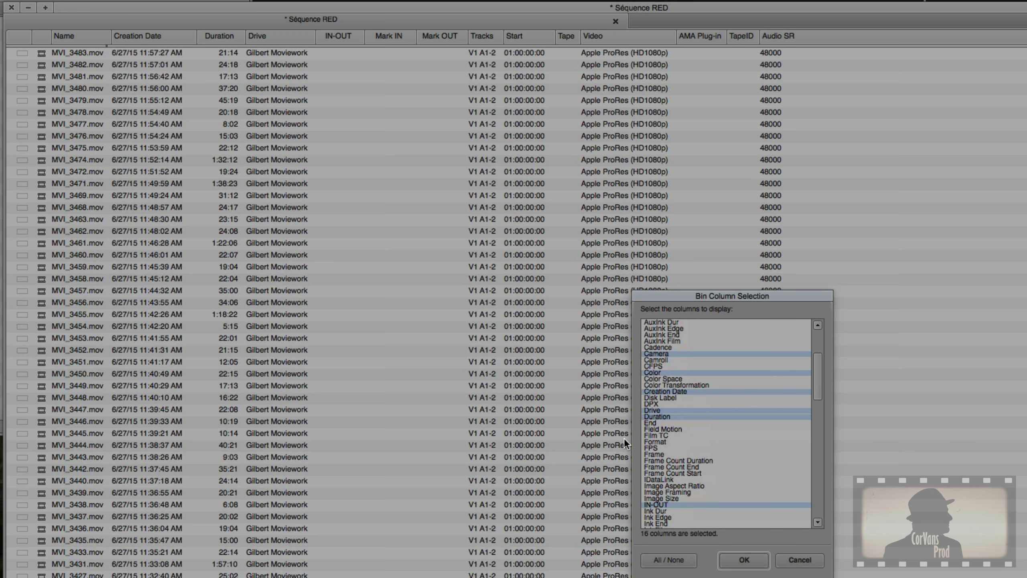
pyautogui.click(655, 447)
pyautogui.click(666, 447)
pyautogui.click(667, 441)
pyautogui.click(656, 448)
pyautogui.scroll(-12, 679, 453)
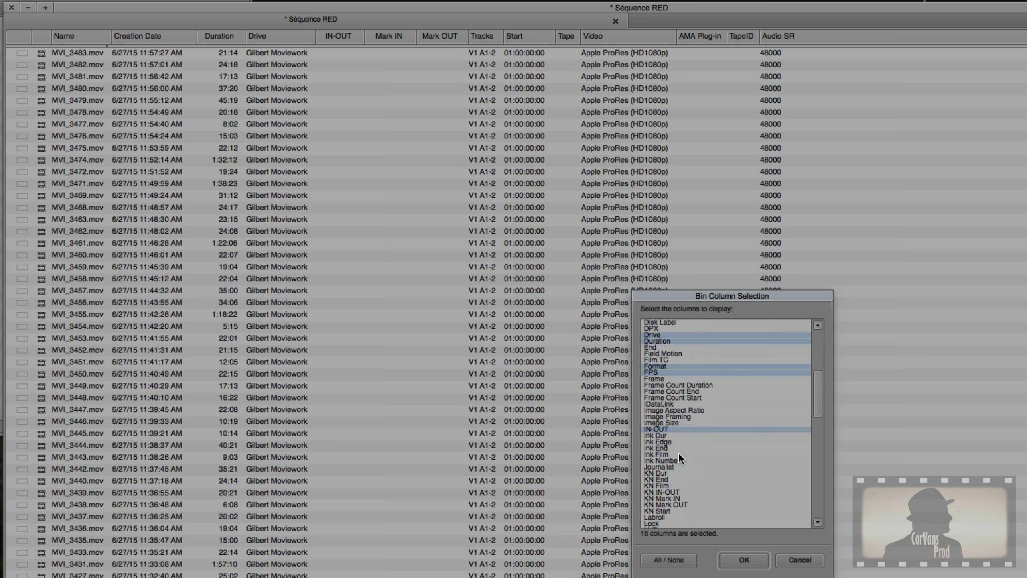
pyautogui.scroll(-11, 679, 452)
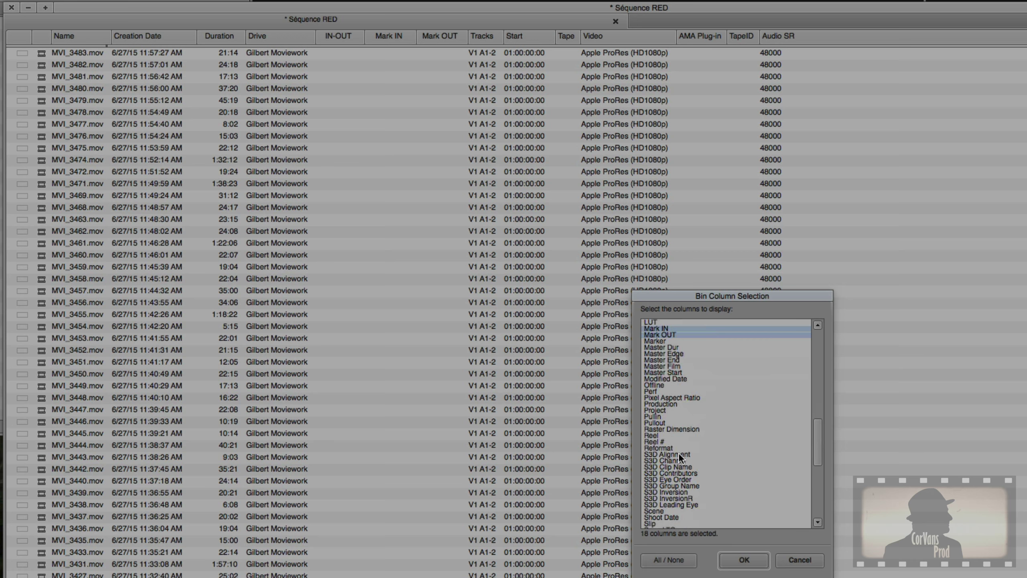
pyautogui.scroll(-4, 679, 452)
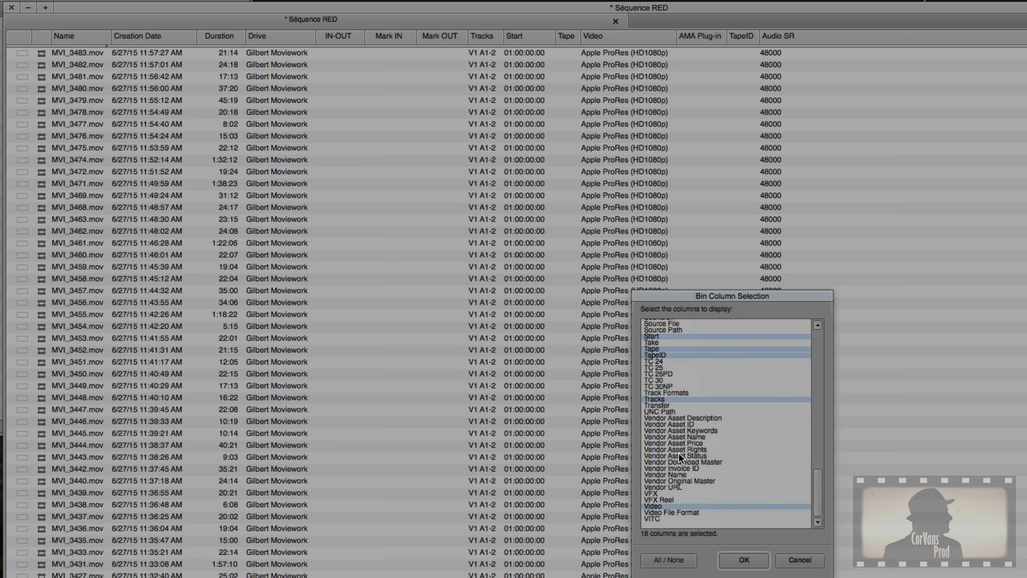
pyautogui.scroll(20, 679, 454)
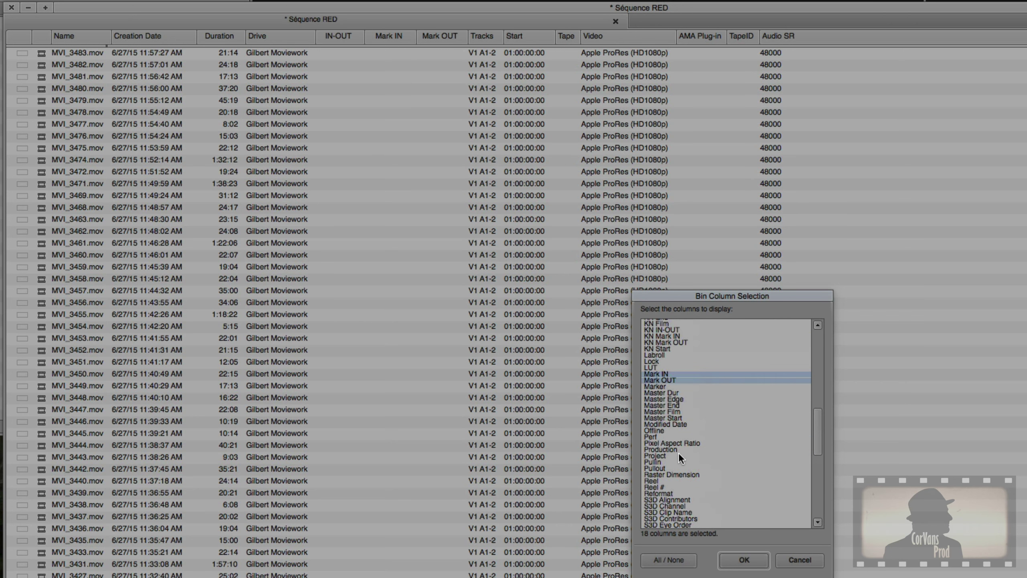
pyautogui.scroll(4, 679, 454)
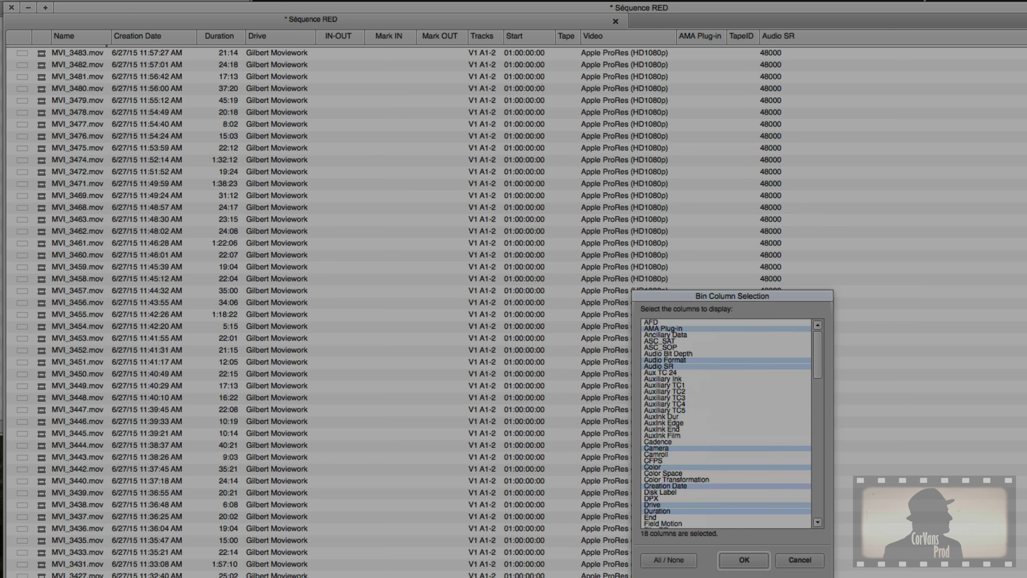
pyautogui.click(743, 560)
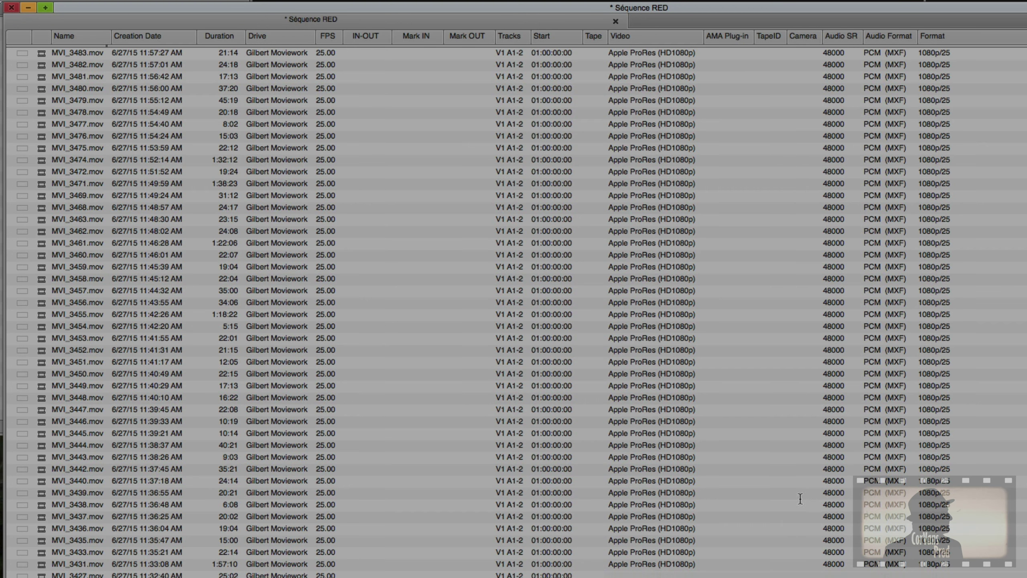
# Highlight the Camera and TapeID columns in Séquence RED to examine their entries.
pyautogui.click(805, 41)
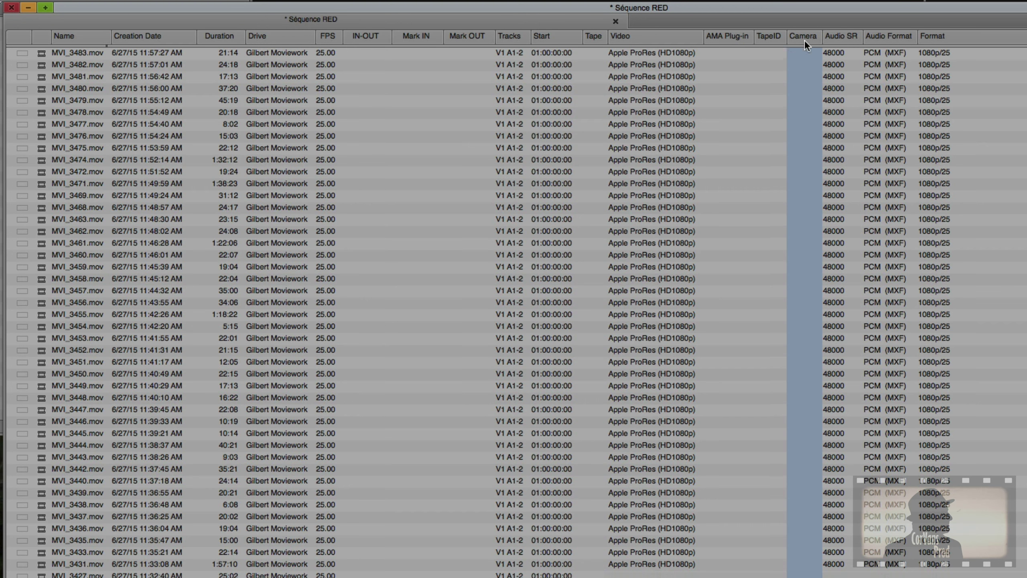
pyautogui.click(781, 40)
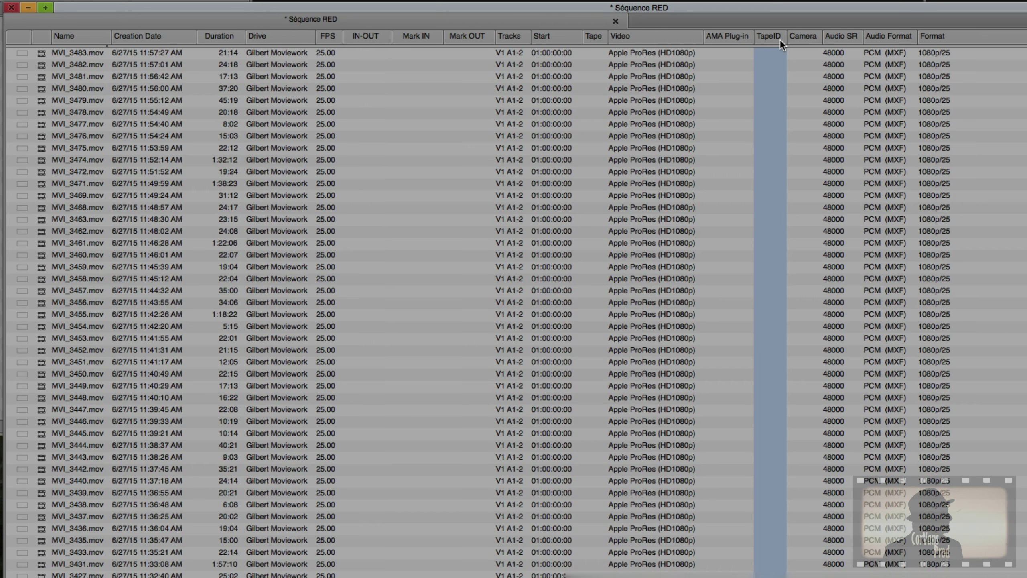
pyautogui.click(763, 92)
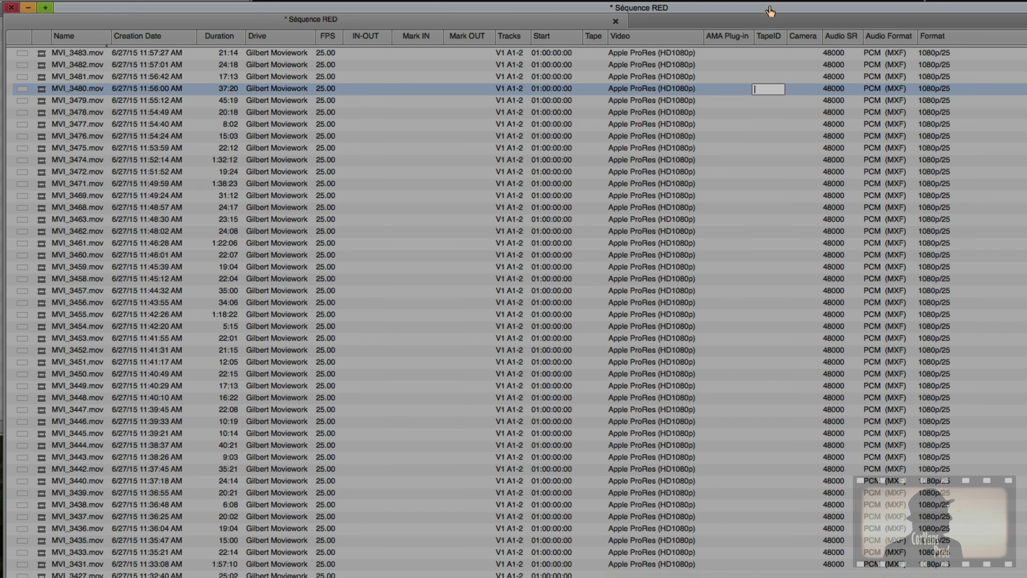
pyautogui.click(768, 40)
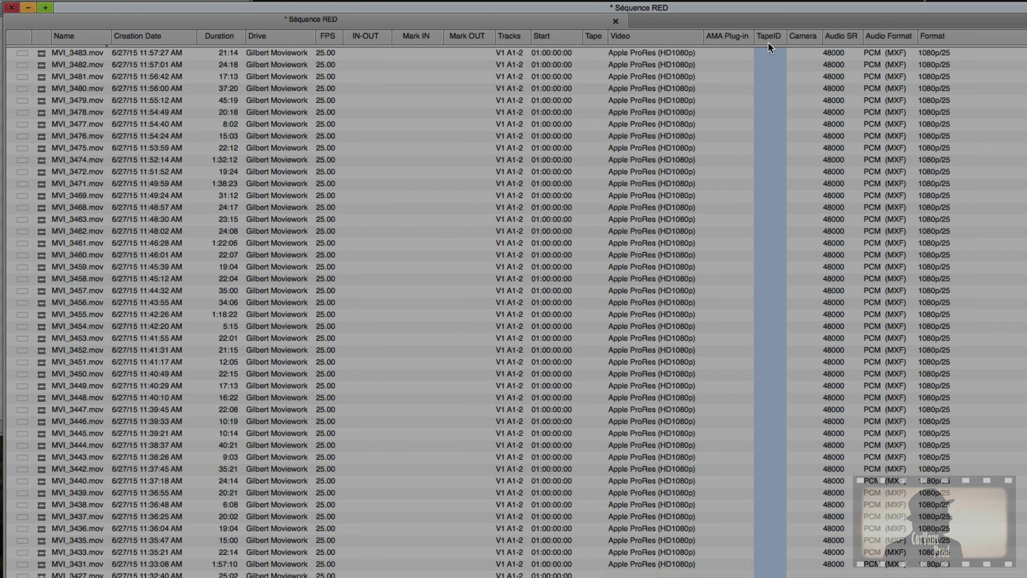
# Enter Canon5D in the Camera column for MVI_3482.mov and Arri for MVI_3451.mov.
pyautogui.click(802, 61)
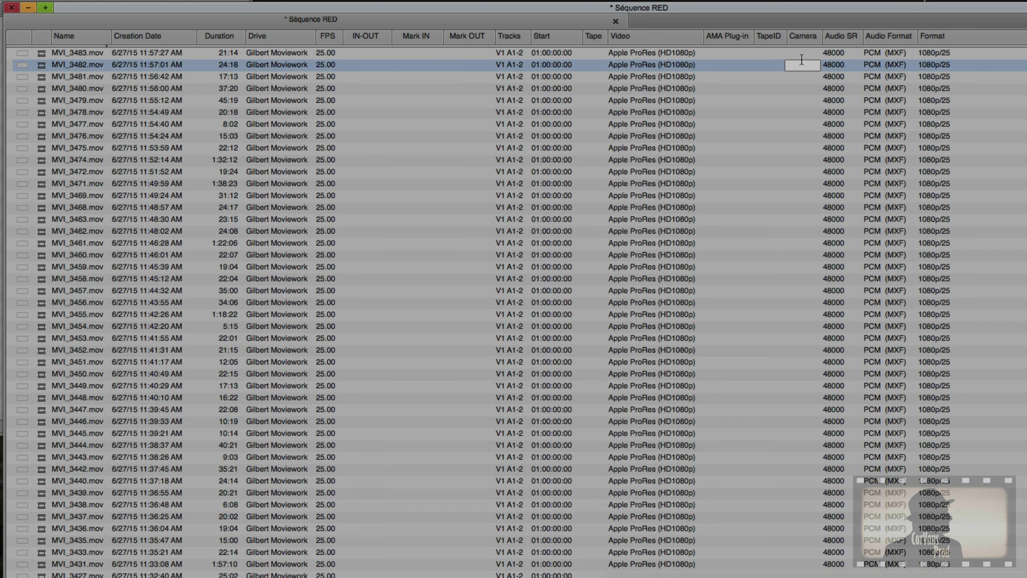
pyautogui.write('Canon5D')
pyautogui.press('Return')
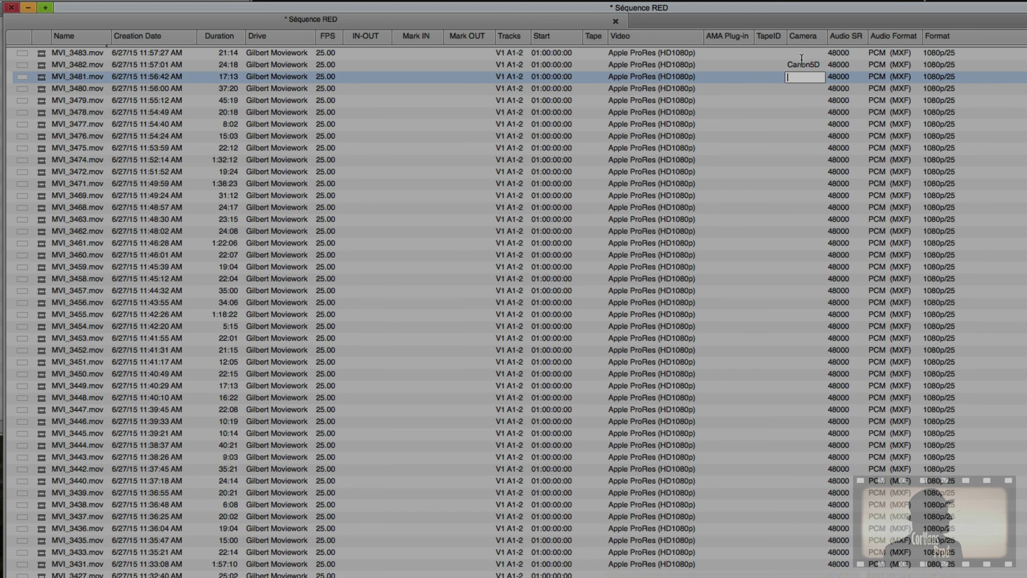
pyautogui.click(790, 363)
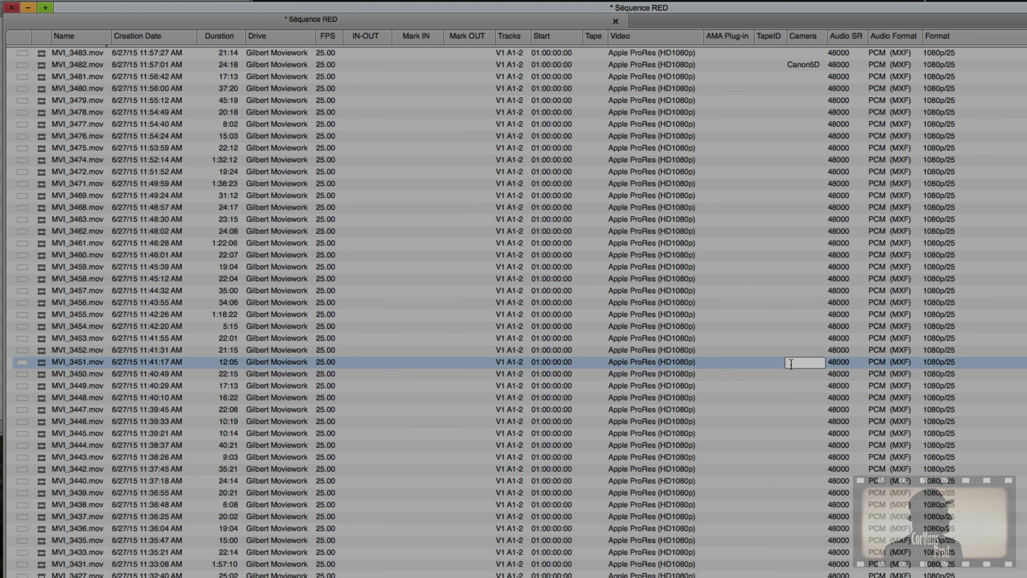
pyautogui.write('C')
pyautogui.write('Arri')
pyautogui.press('Return')
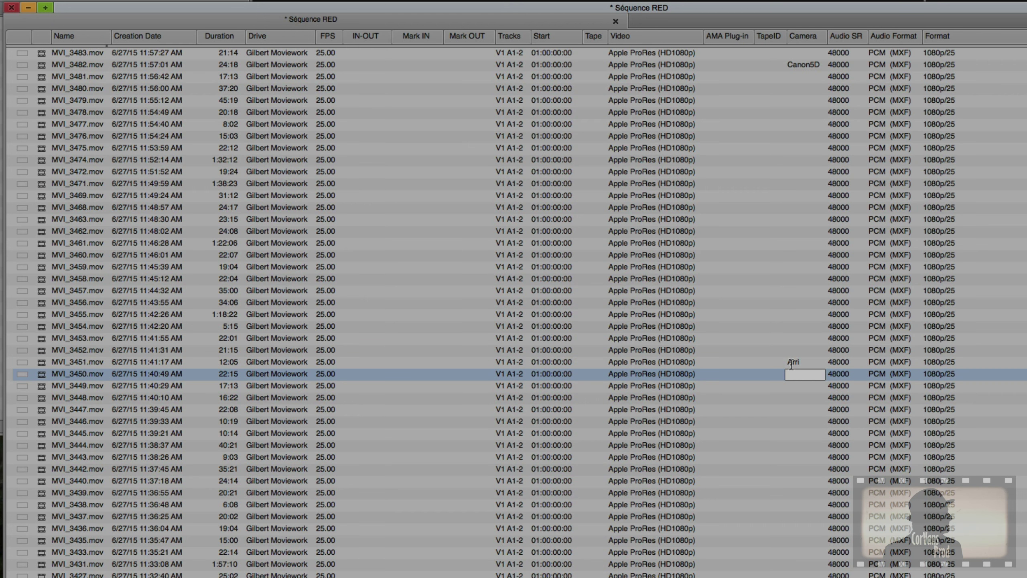
# Clear the Camera entries of MVI_3451.mov and MVI_3482.mov.
pyautogui.click(791, 363)
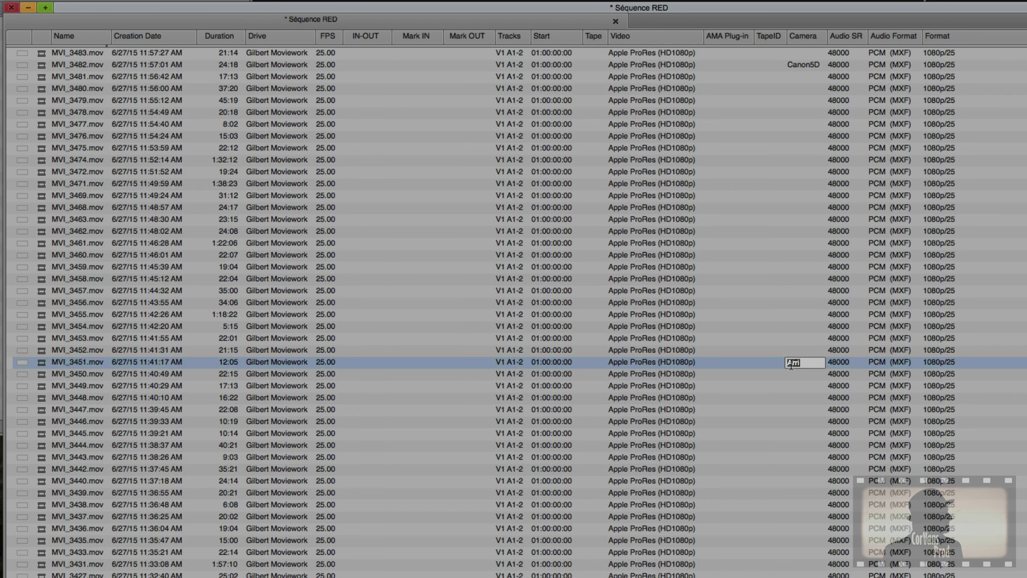
pyautogui.click(801, 66)
pyautogui.press('BackSpace')
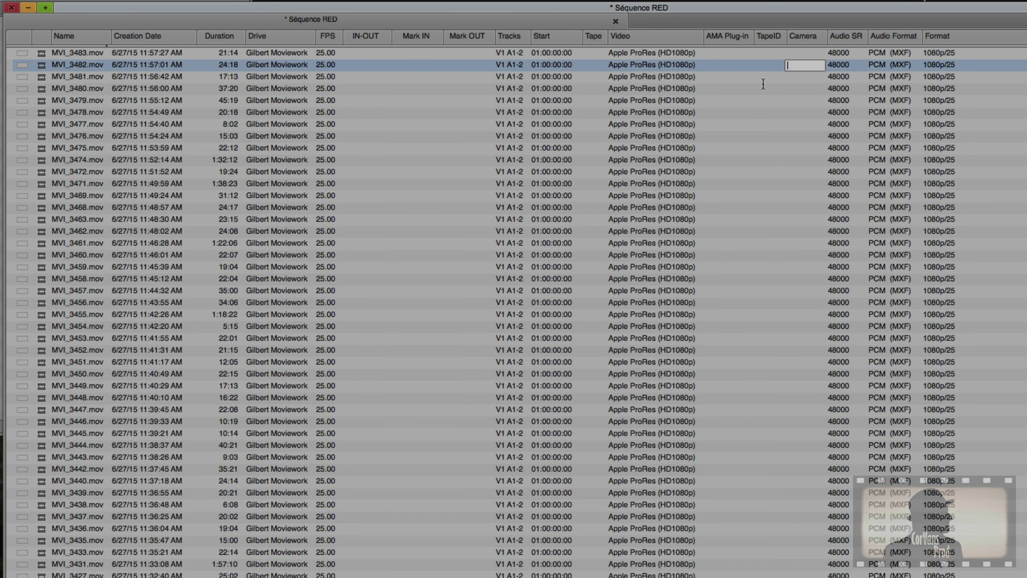
# Highlight the TapeID and AMA Plug-in columns to examine their entries.
pyautogui.click(773, 39)
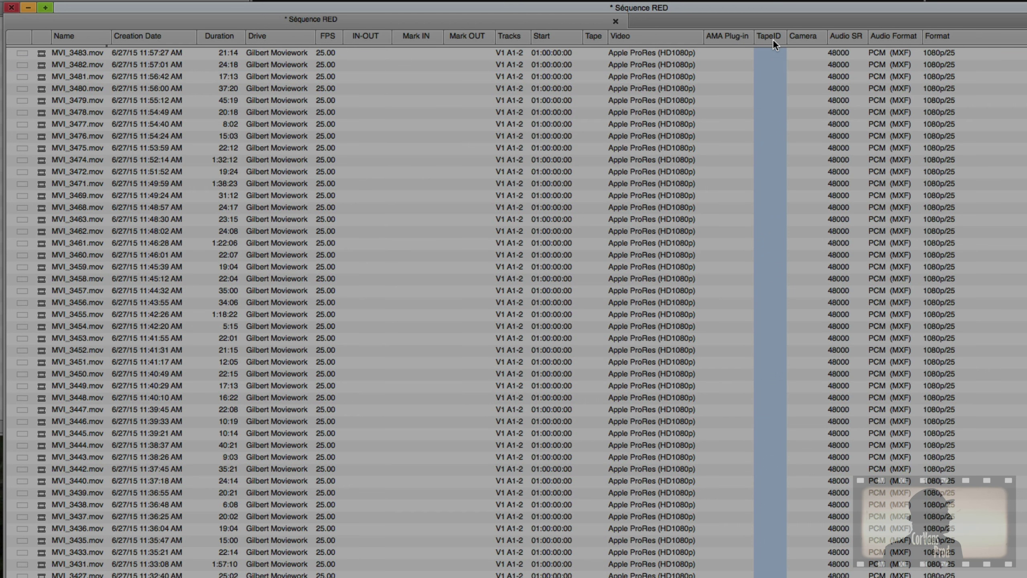
pyautogui.click(742, 39)
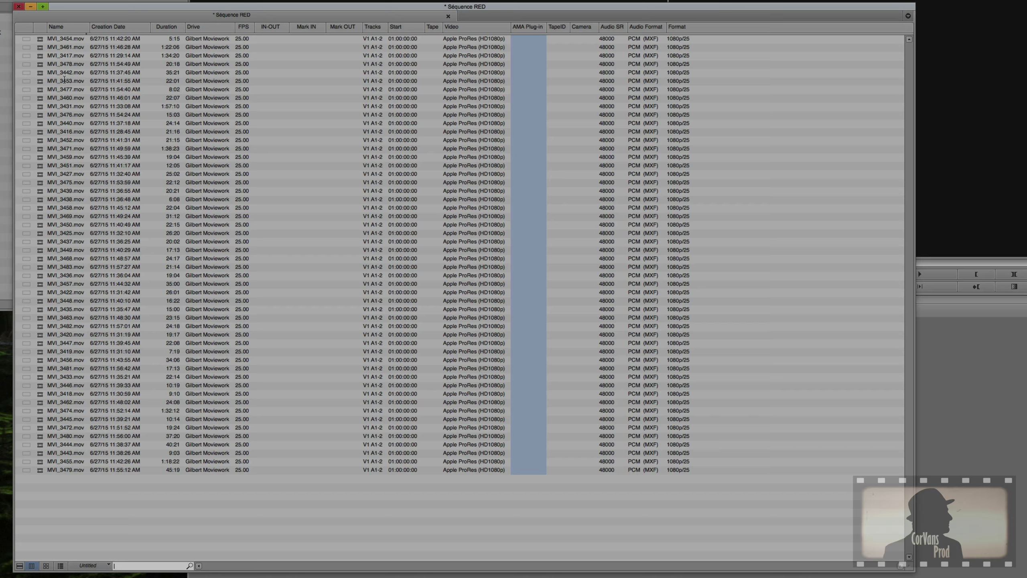
# Rename the clip MVI_3453.mov as SRED_P2_p4 and select it.
pyautogui.click(64, 81)
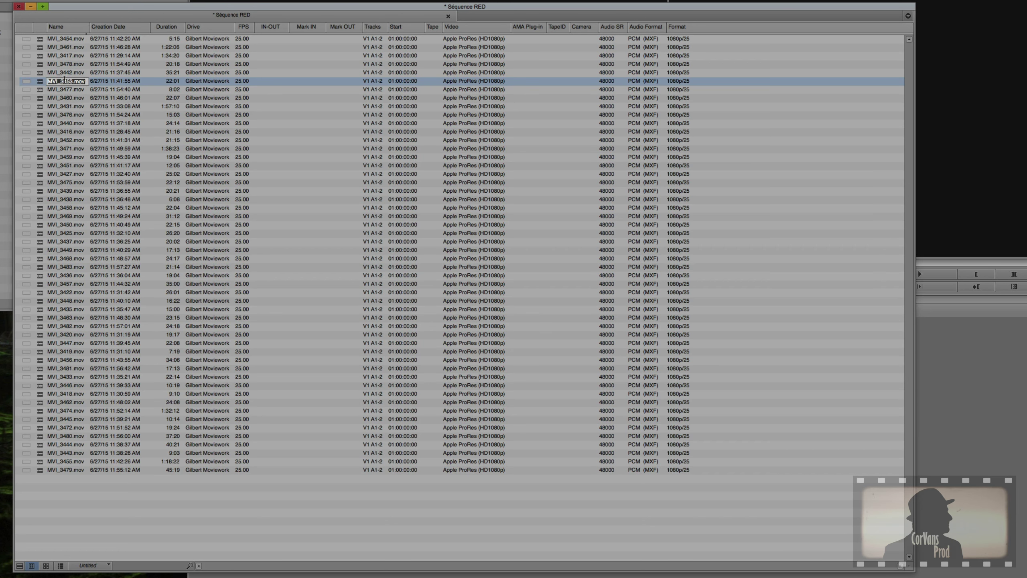
pyautogui.write('SRED_P2_p')
pyautogui.write('4')
pyautogui.press('Return')
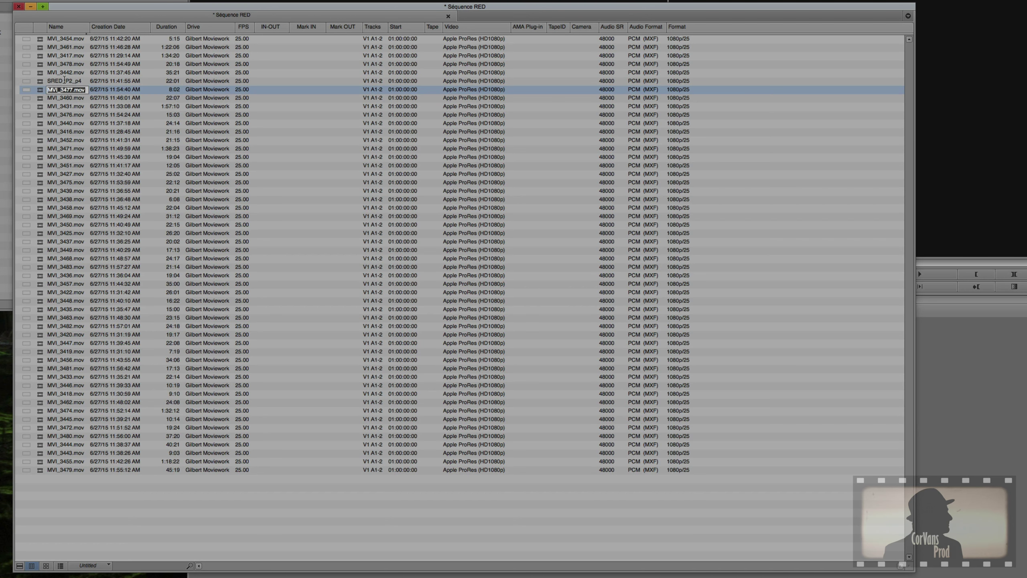
pyautogui.click(43, 82)
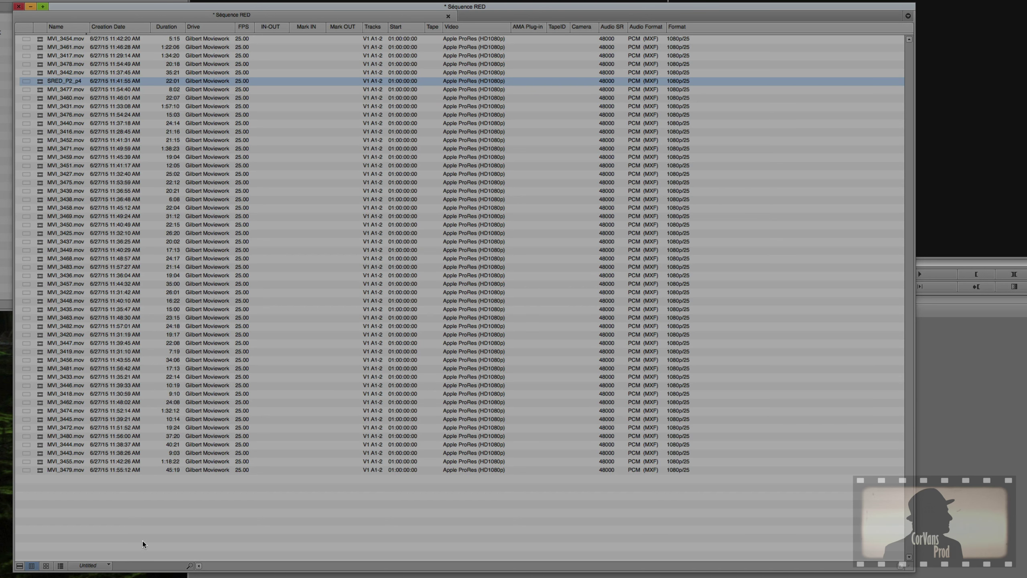
# Switch the Séquence RED bin to Frame view and pick several clip thumbnails in turn, ending with MVI_3457.mov.
pyautogui.click(45, 566)
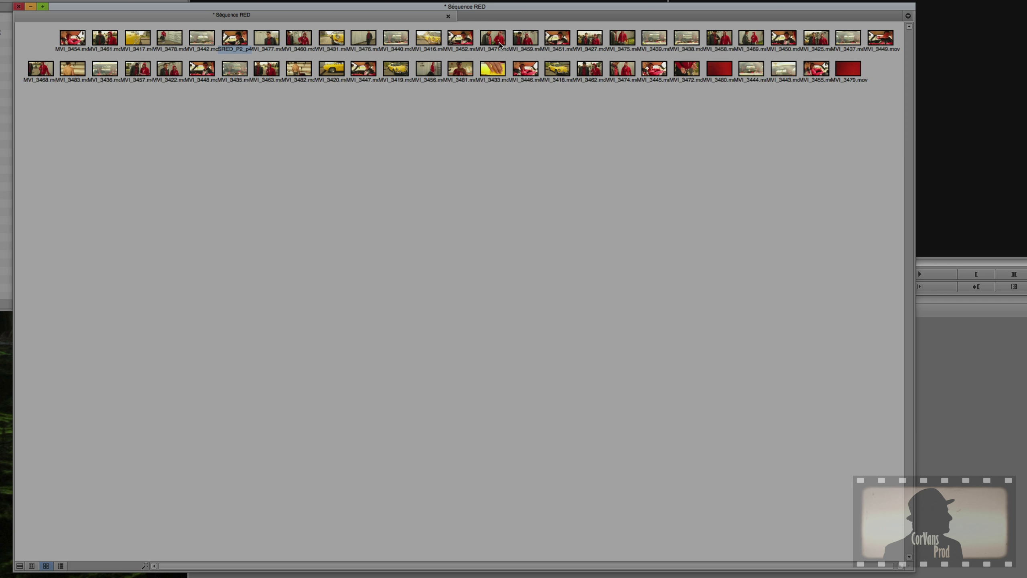
pyautogui.click(230, 87)
pyautogui.click(263, 37)
pyautogui.click(302, 39)
pyautogui.click(331, 80)
pyautogui.click(299, 71)
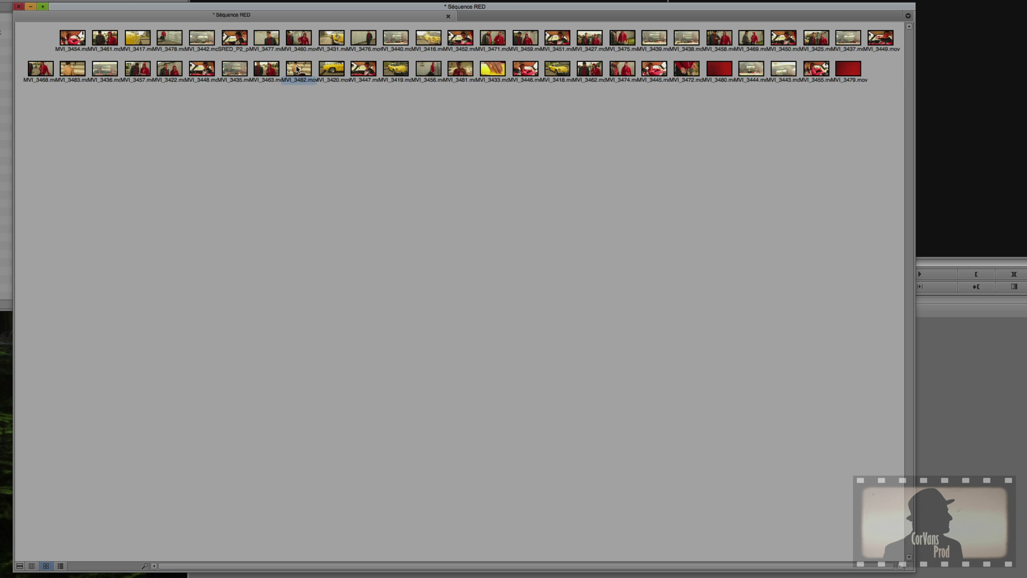
pyautogui.click(267, 72)
pyautogui.click(132, 67)
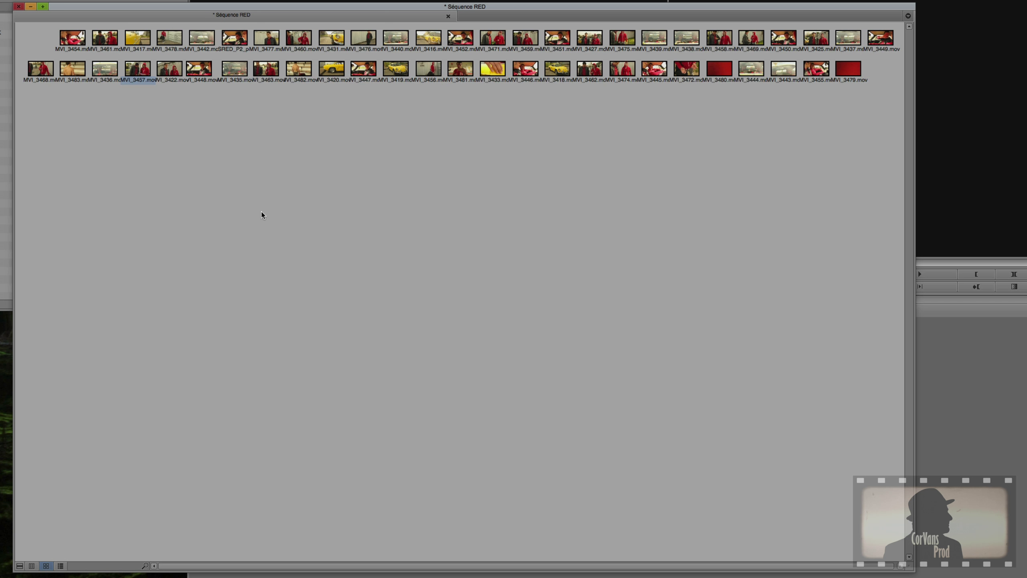
# Enlarge the clip thumbnails in Frame view, reduce them, and enlarge them again.
pyautogui.press('super+l')
pyautogui.press('super+l')
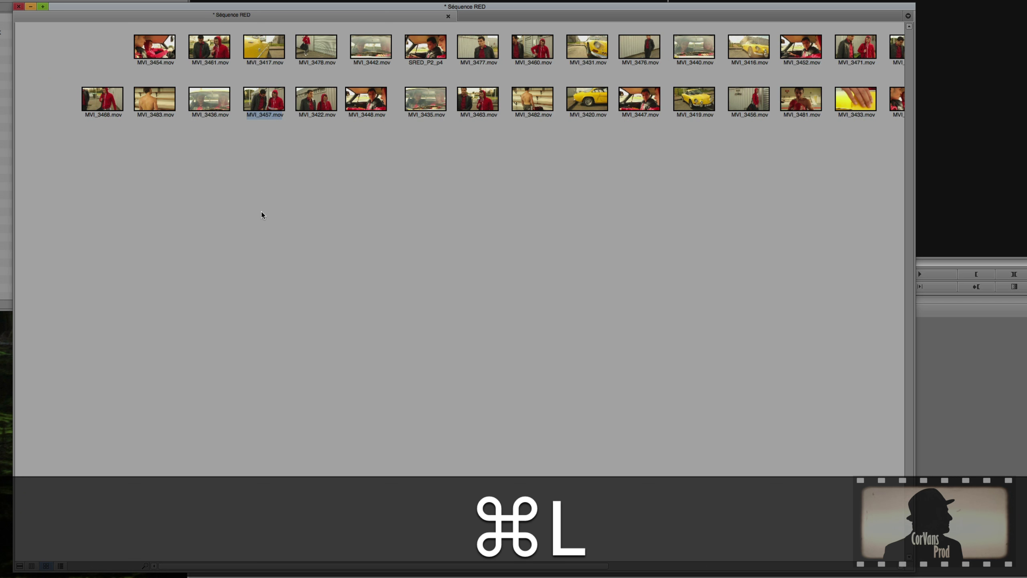
pyautogui.press('super+k')
pyautogui.press('super+k')
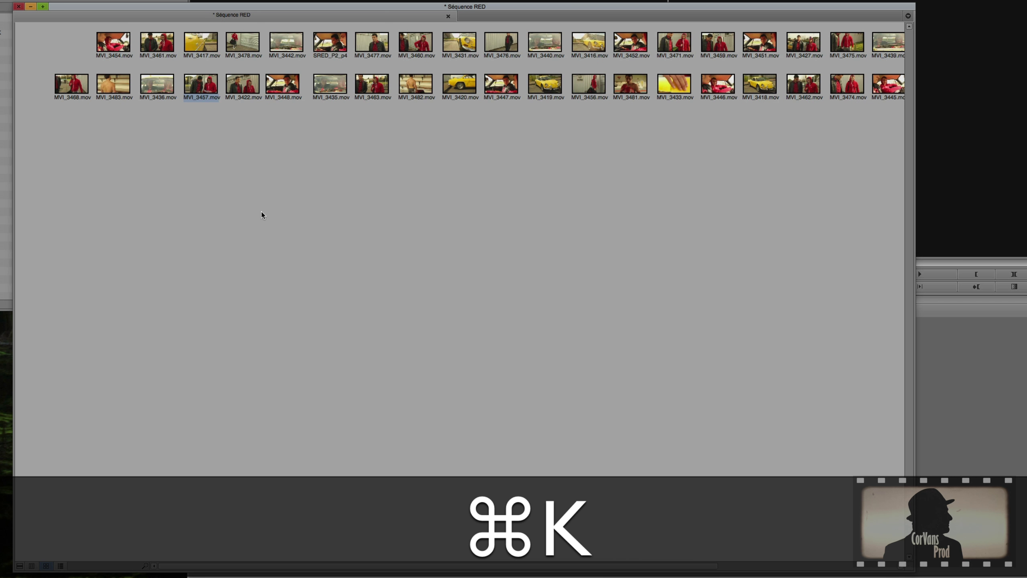
pyautogui.press('super+l')
pyautogui.press('super+l')
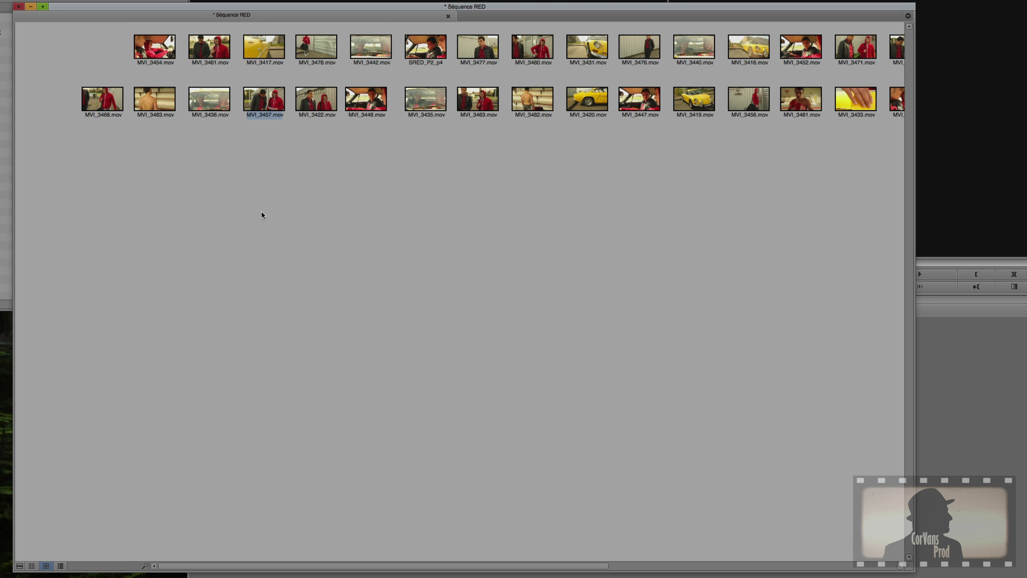
# Enlarge the Frame view thumbnails once more and reduce them until all clips fit within the bin.
pyautogui.press('super+l')
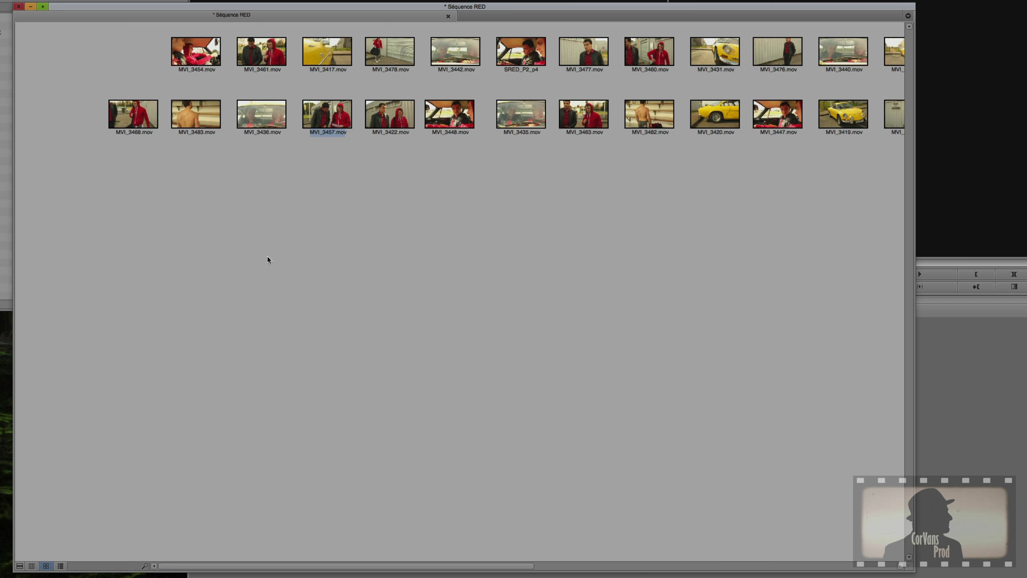
pyautogui.moveTo(349, 565)
pyautogui.mouseDown()
pyautogui.moveTo(719, 569)
pyautogui.moveTo(359, 567)
pyautogui.mouseUp()
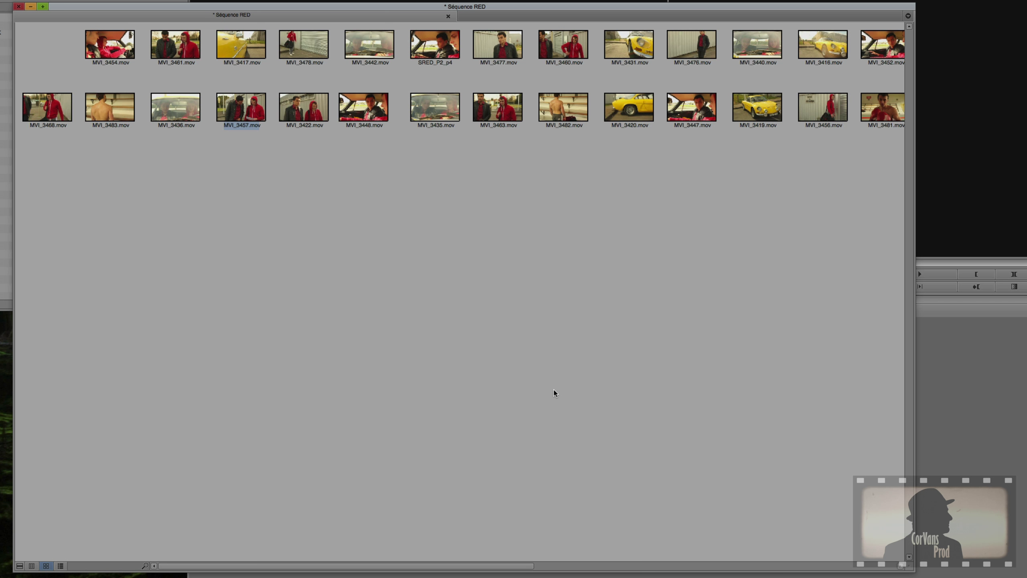
pyautogui.press('super+k')
pyautogui.press('super+k')
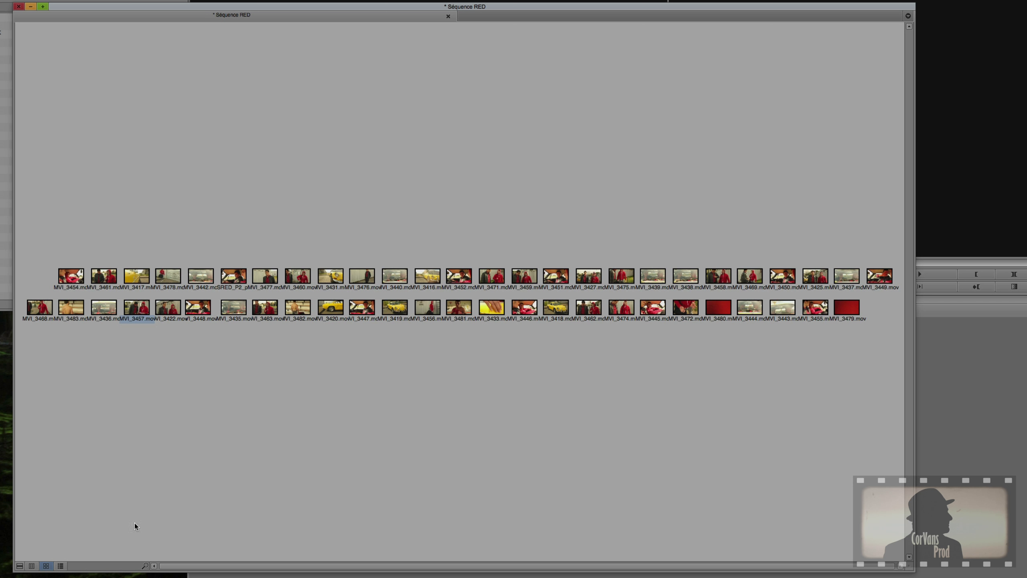
# Switch the Séquence RED bin to Script view and select the clip MVI_3477.mov.
pyautogui.click(61, 565)
pyautogui.scroll(8, 356, 415)
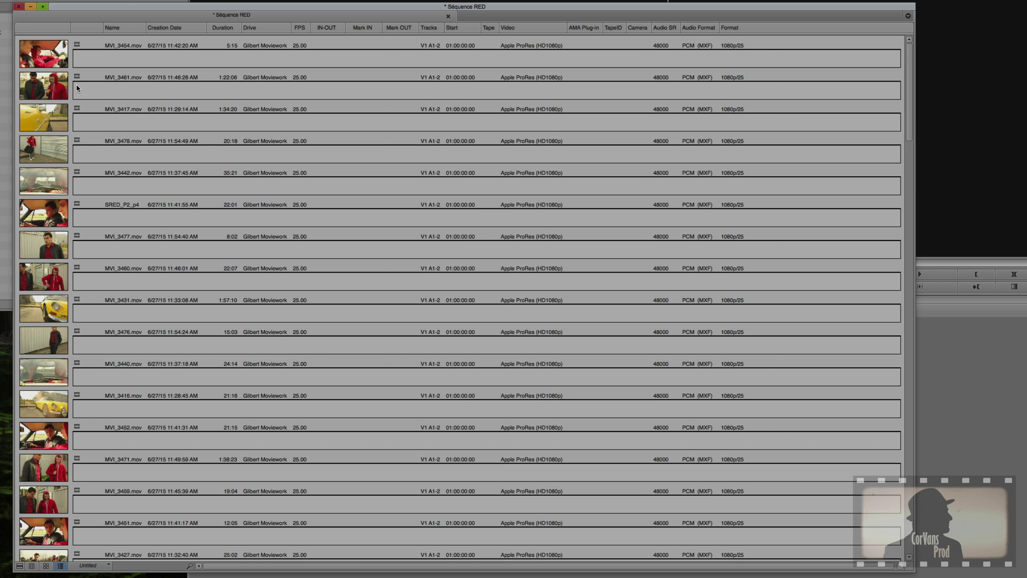
pyautogui.click(31, 251)
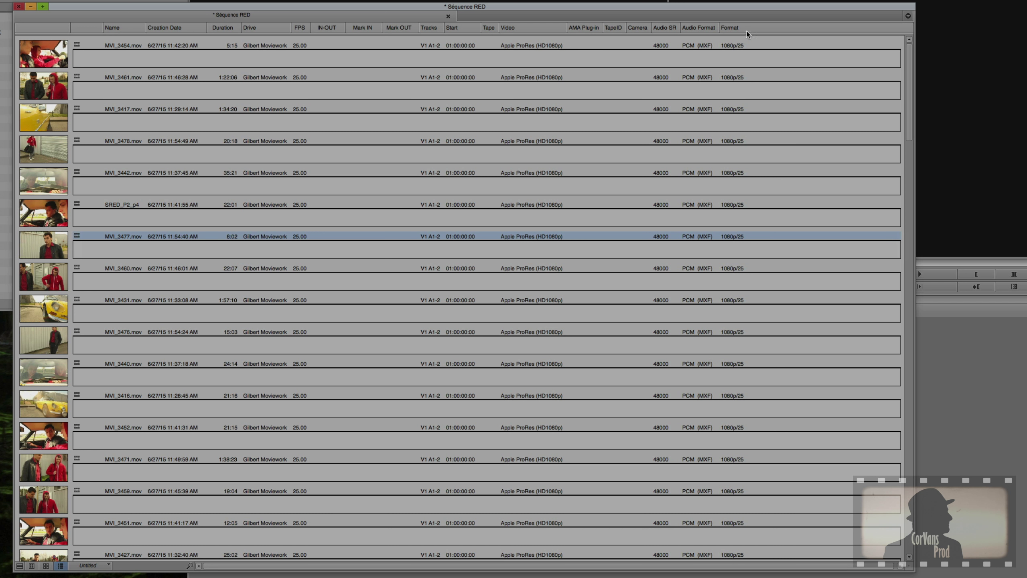
# Pick the Auxiliary TC1 column in the bin's column selection, and cancel the change.
pyautogui.rightClick(767, 26)
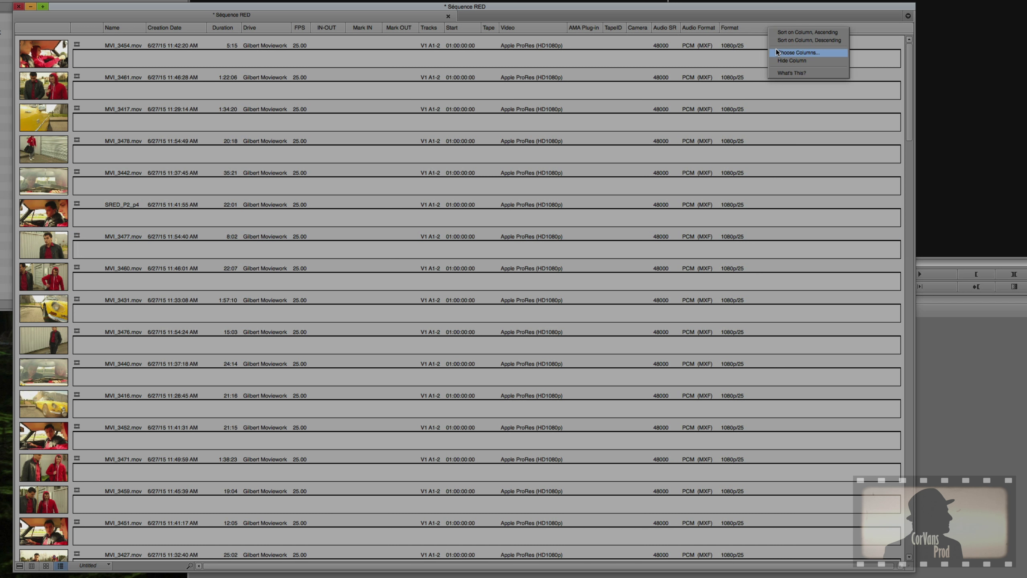
pyautogui.click(793, 53)
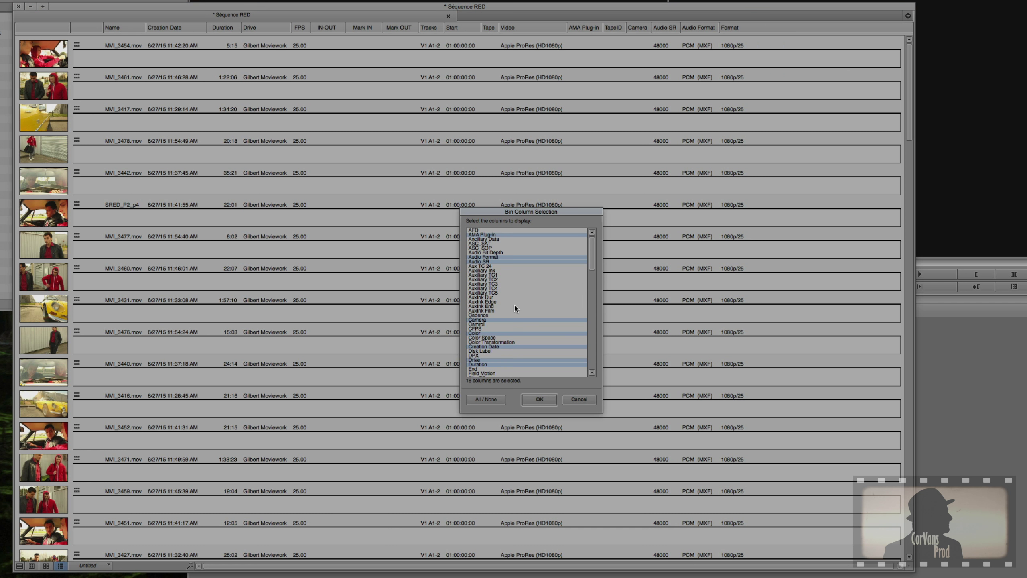
pyautogui.click(497, 275)
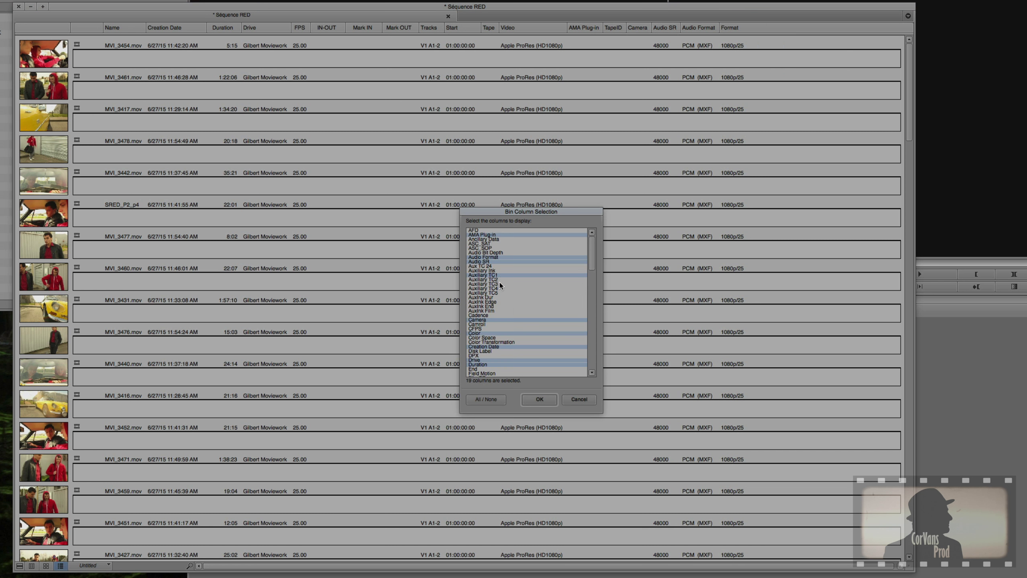
pyautogui.click(589, 399)
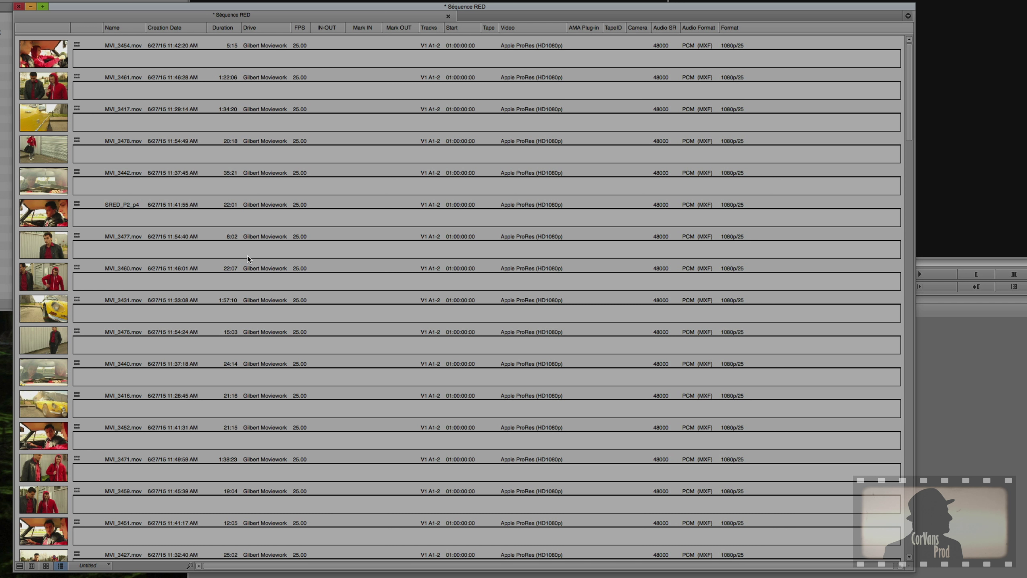
# Activate the empty comment box beneath the clip MVI_3454.mov.
pyautogui.click(158, 58)
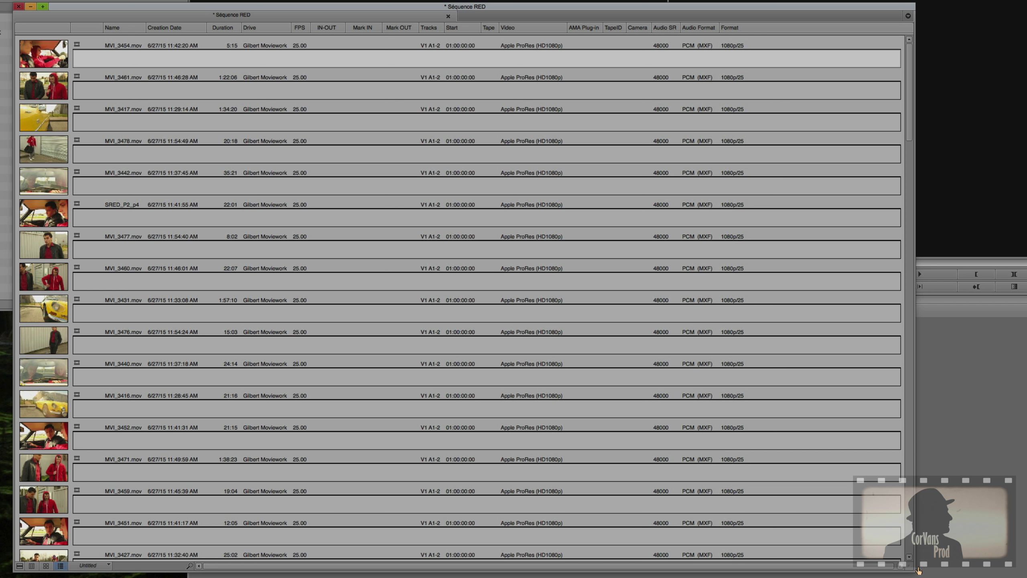
# Shrink the Séquence RED bin window and place it below the project's bin list, and load MVI_3417.mov into the source monitor.
pyautogui.moveTo(907, 564); pyautogui.dragTo(356, 569)
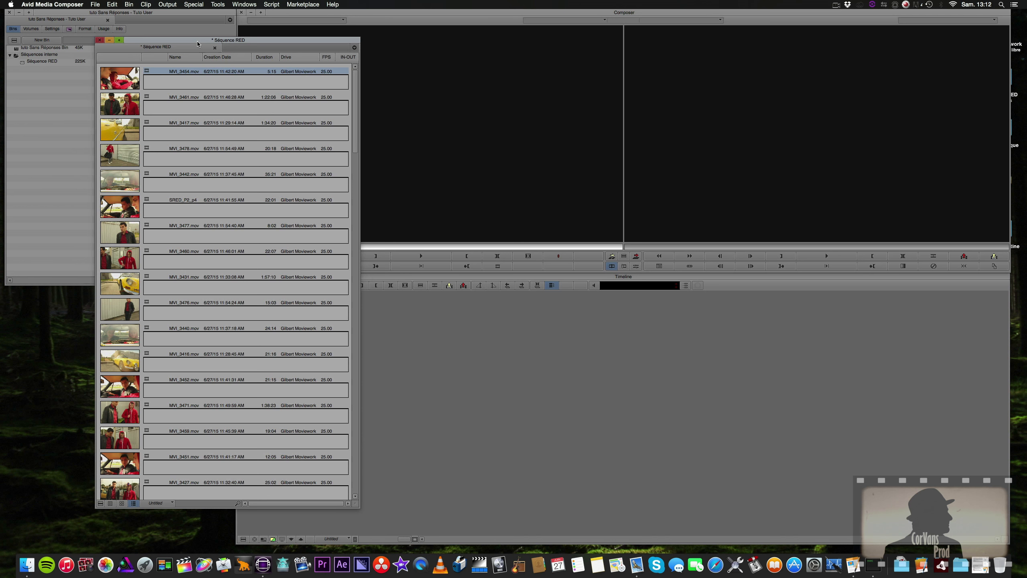
pyautogui.moveTo(197, 41); pyautogui.dragTo(110, 104)
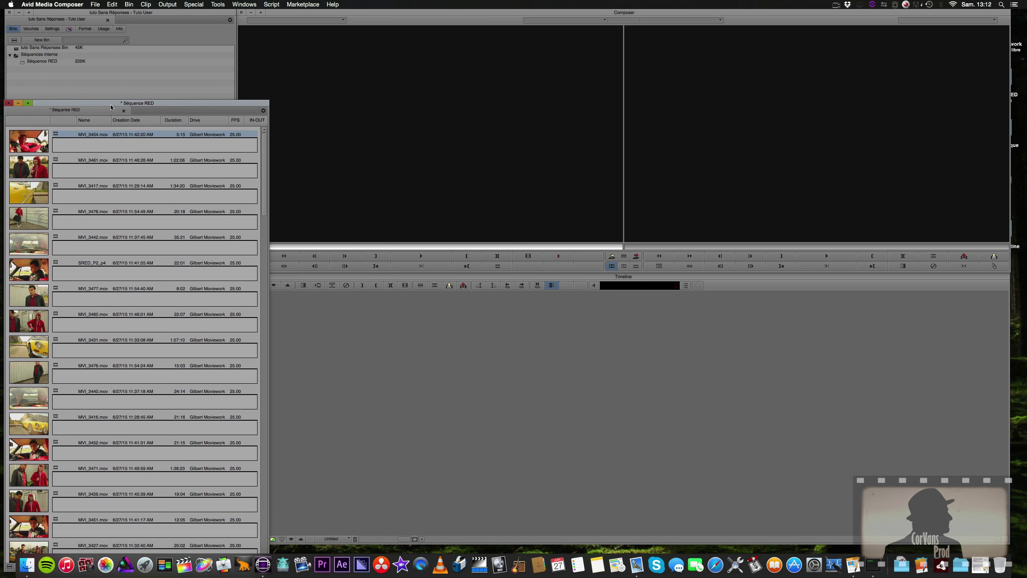
pyautogui.doubleClick(44, 192)
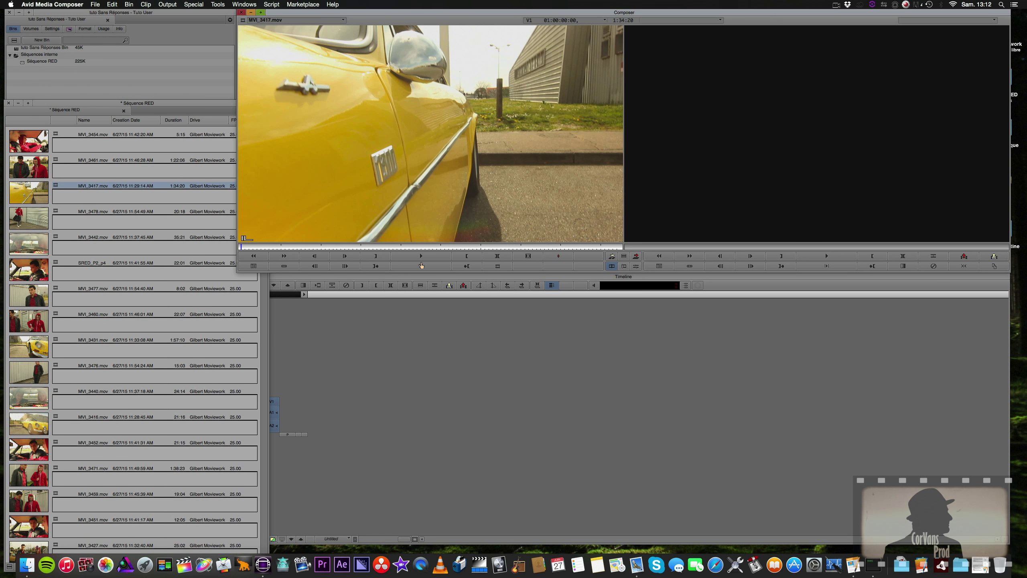